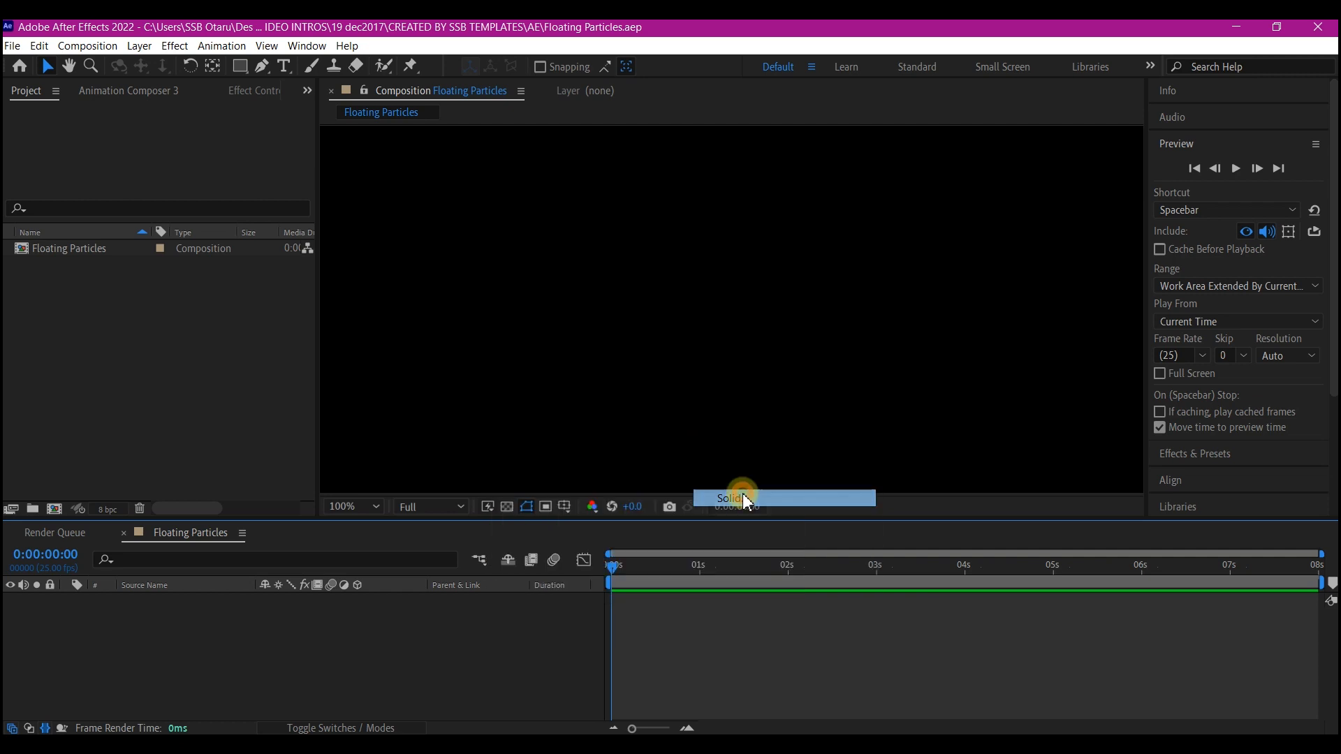
Step: Add a composition-sized solid layer, 1920 × 1020 px, to the Floating Particles composition
click(691, 472)
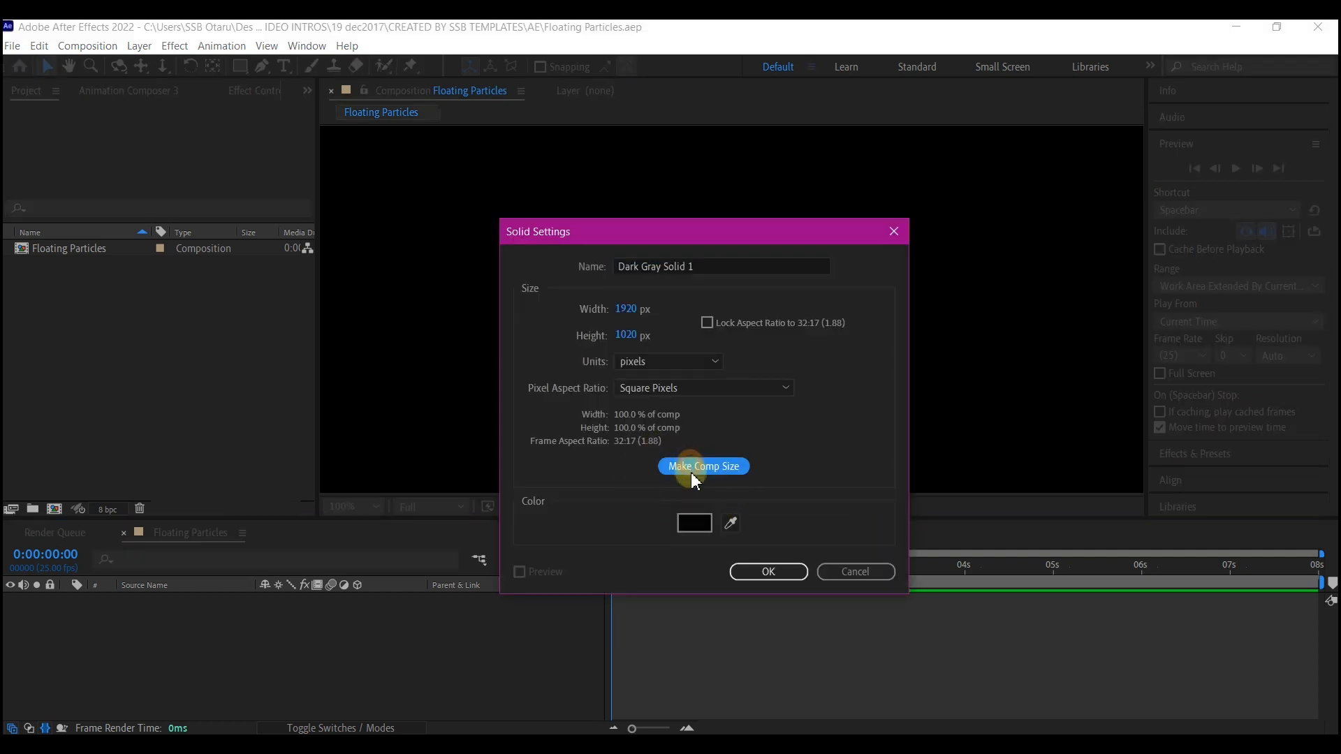
click(769, 572)
click(737, 612)
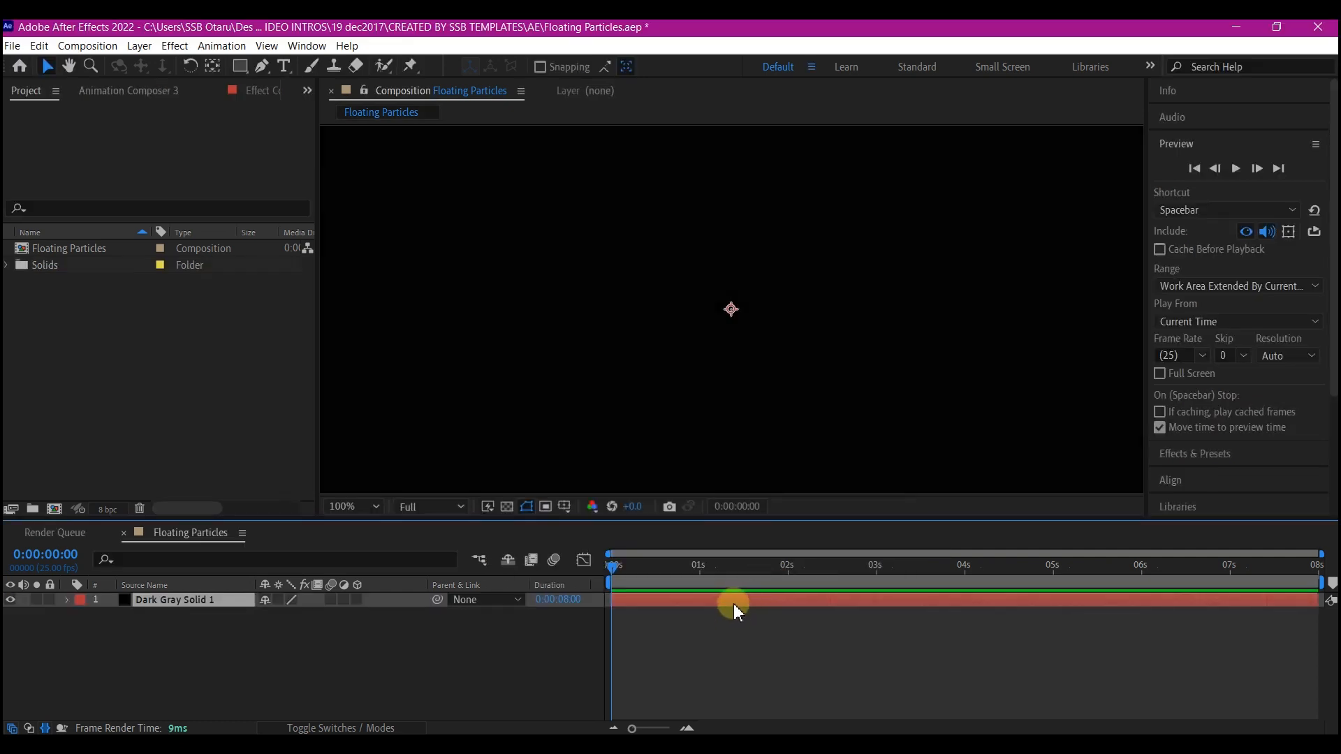
Step: Apply the CC Particle Systems II effect to the solid layer and play back the result
key(ctrl+space)
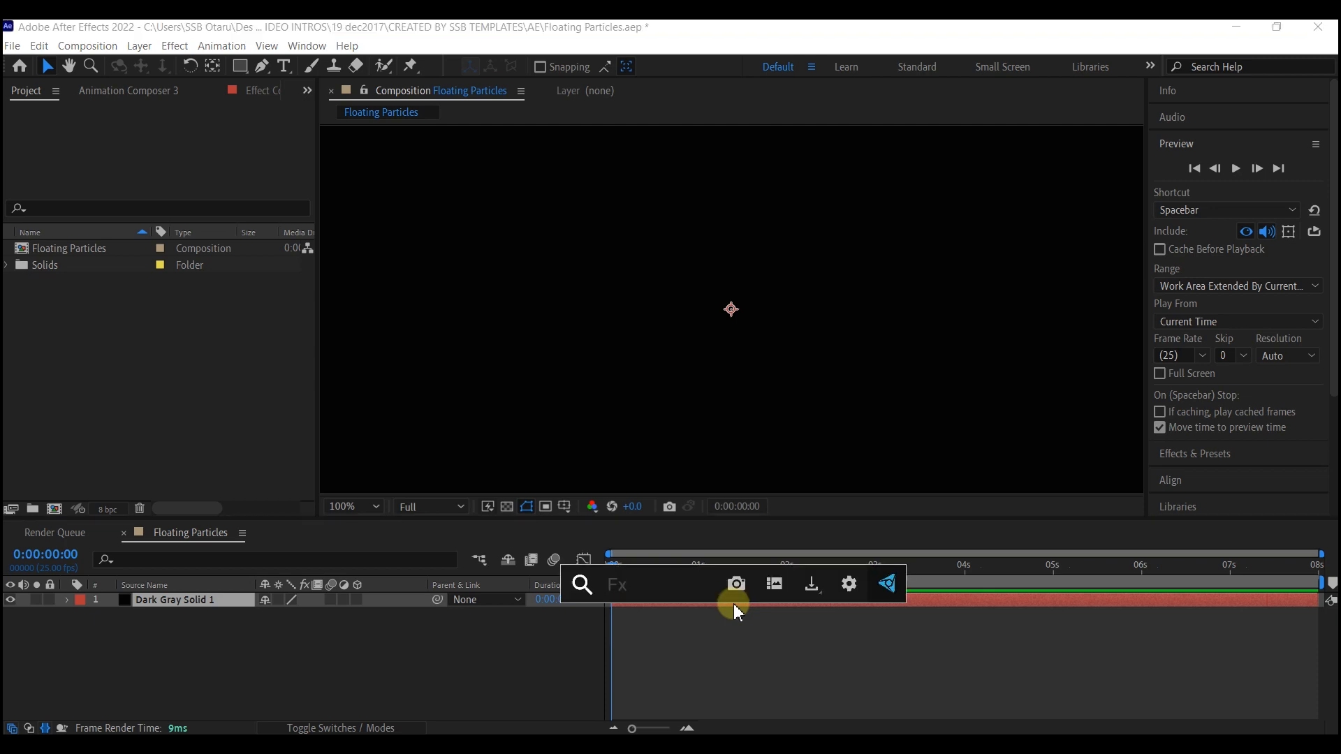
text(cc parti)
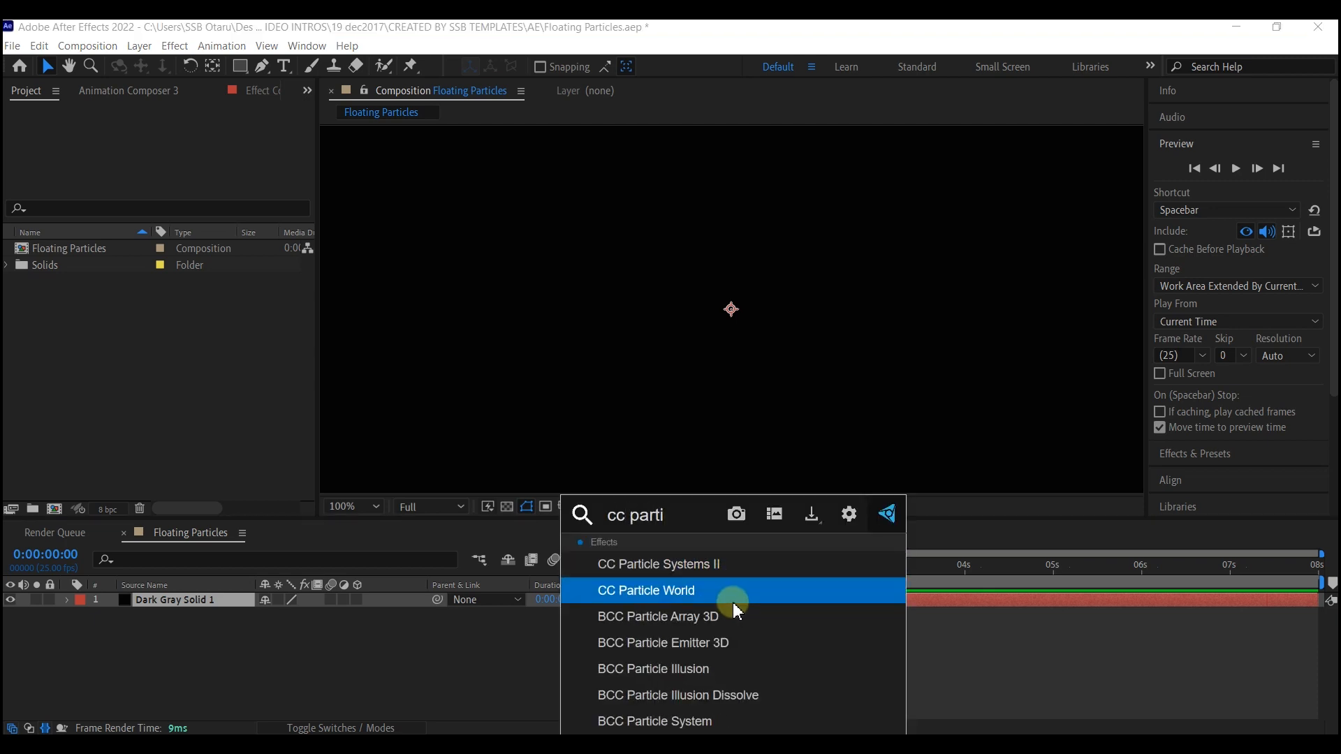
click(643, 563)
key(space)
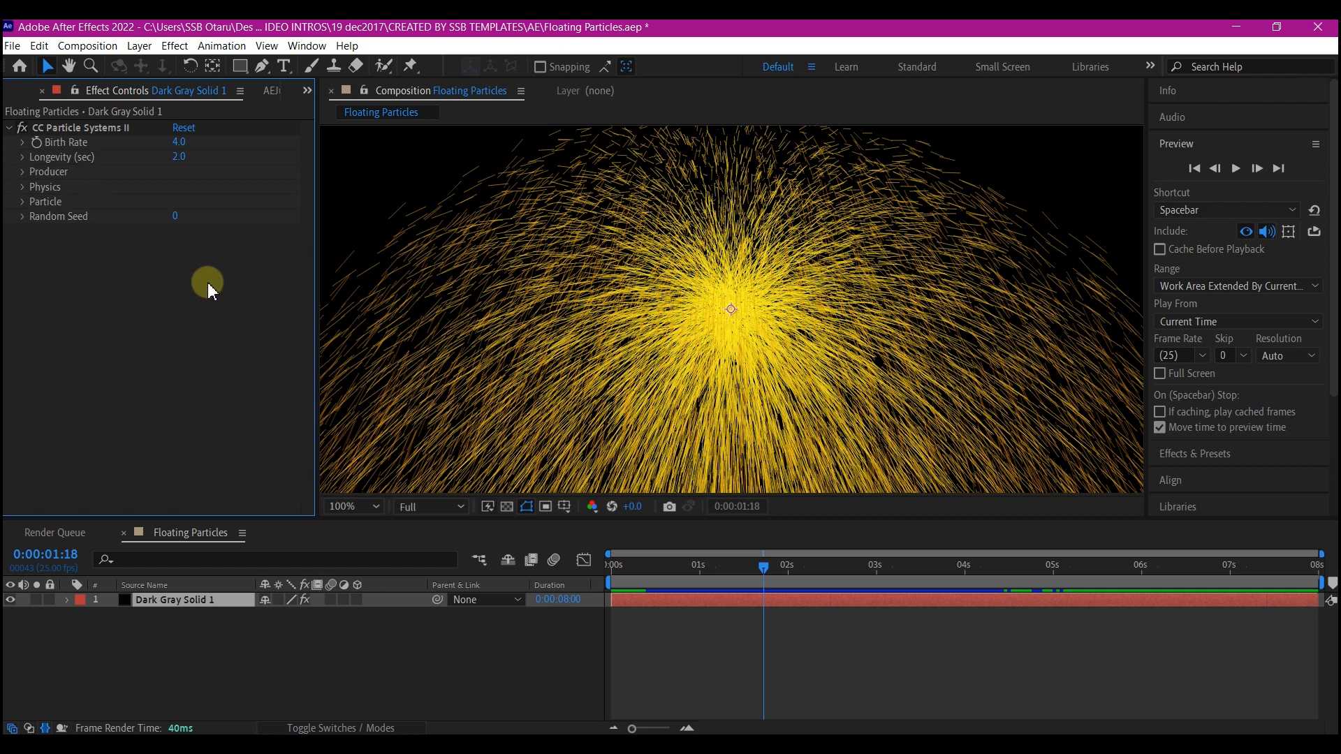
Step: Set the particle producer's Radius X and Radius Y to 150
click(24, 173)
click(180, 201)
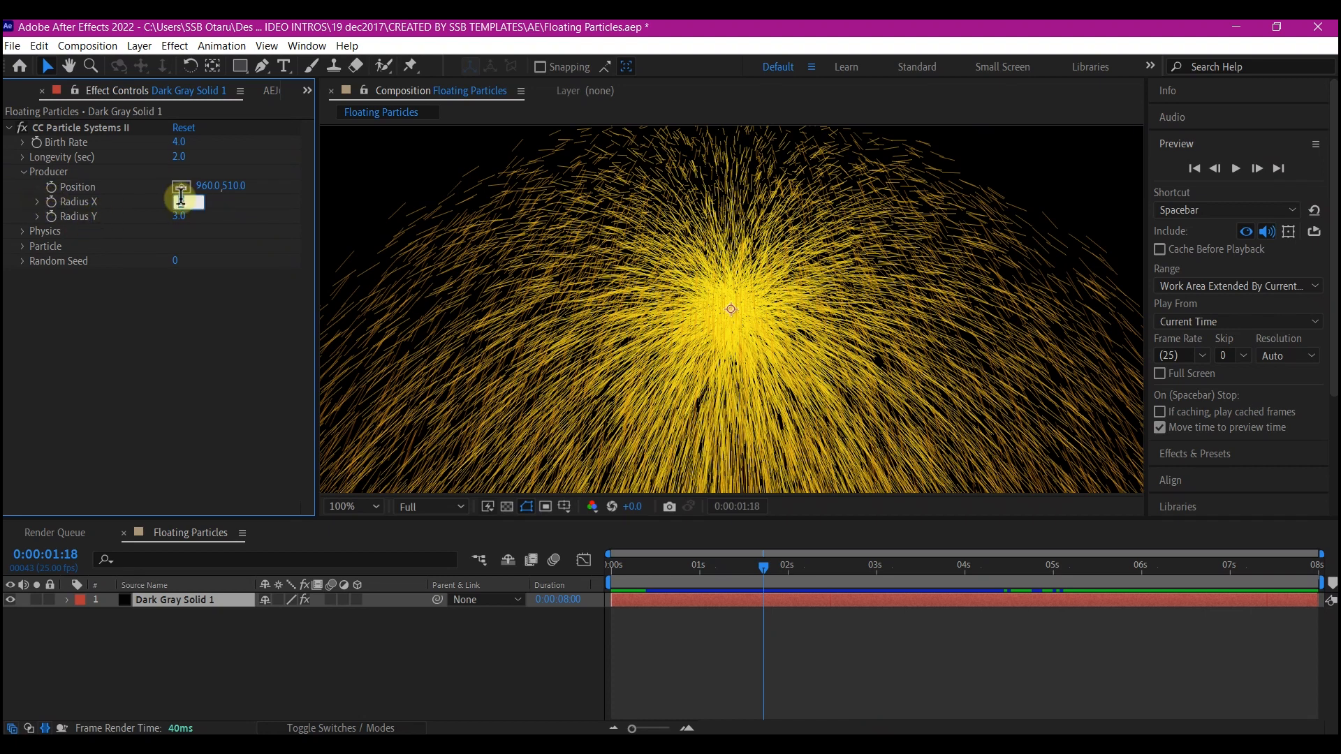
key(Tab)
text(1)
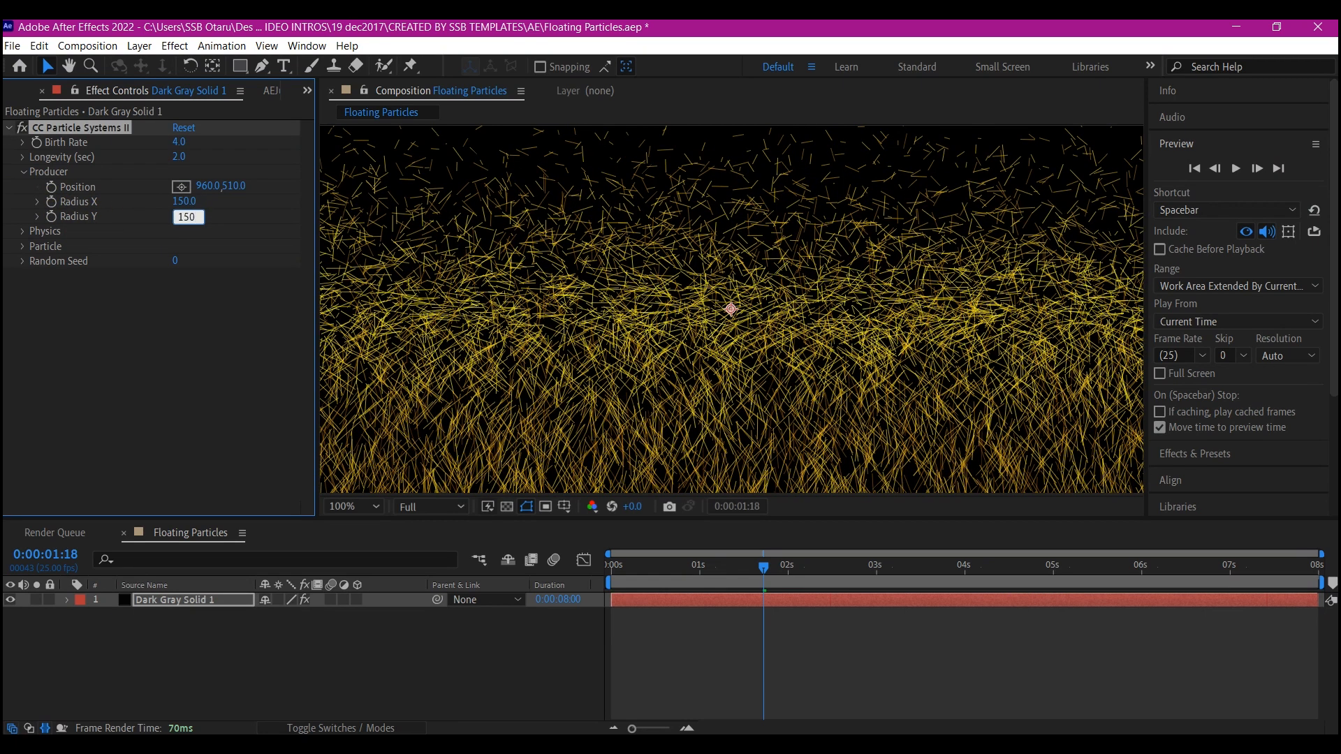
Step: Set the particle physics to Twirly animation with a velocity of 0.5 and a gravity of 0.2
click(23, 230)
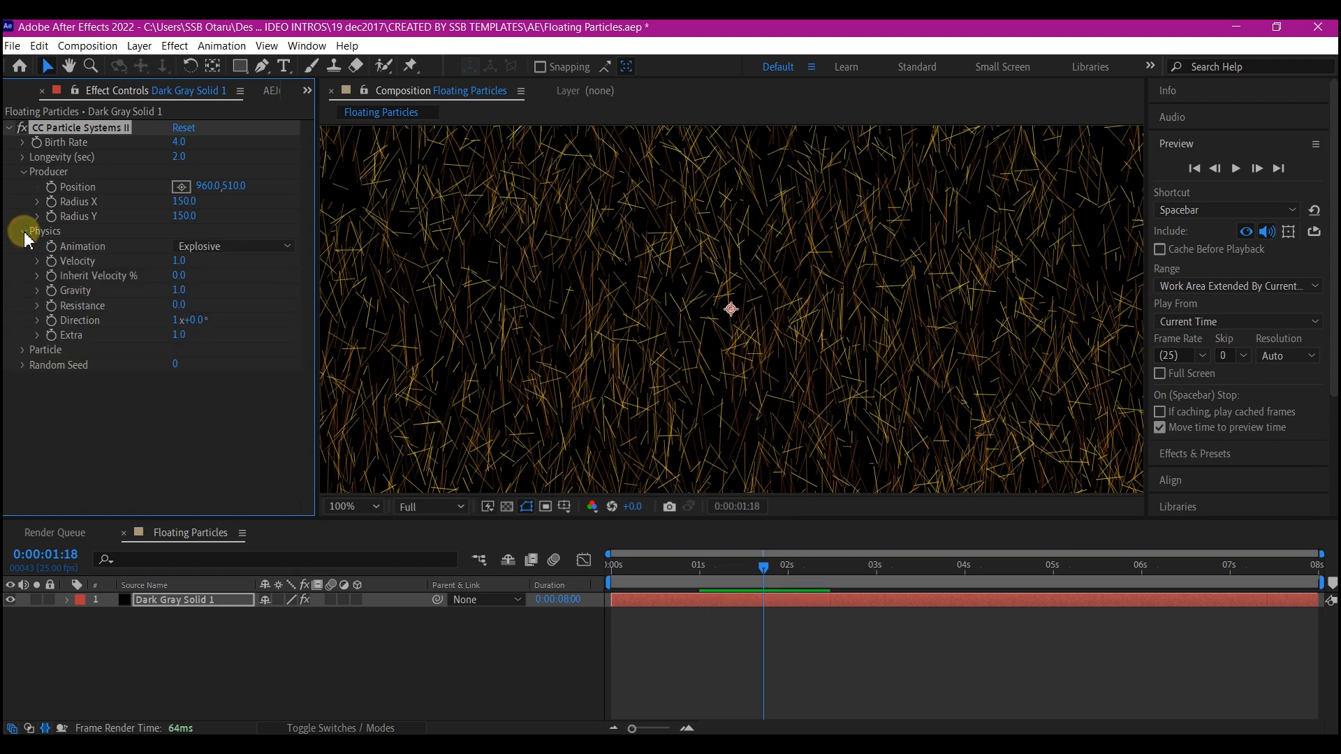
click(228, 247)
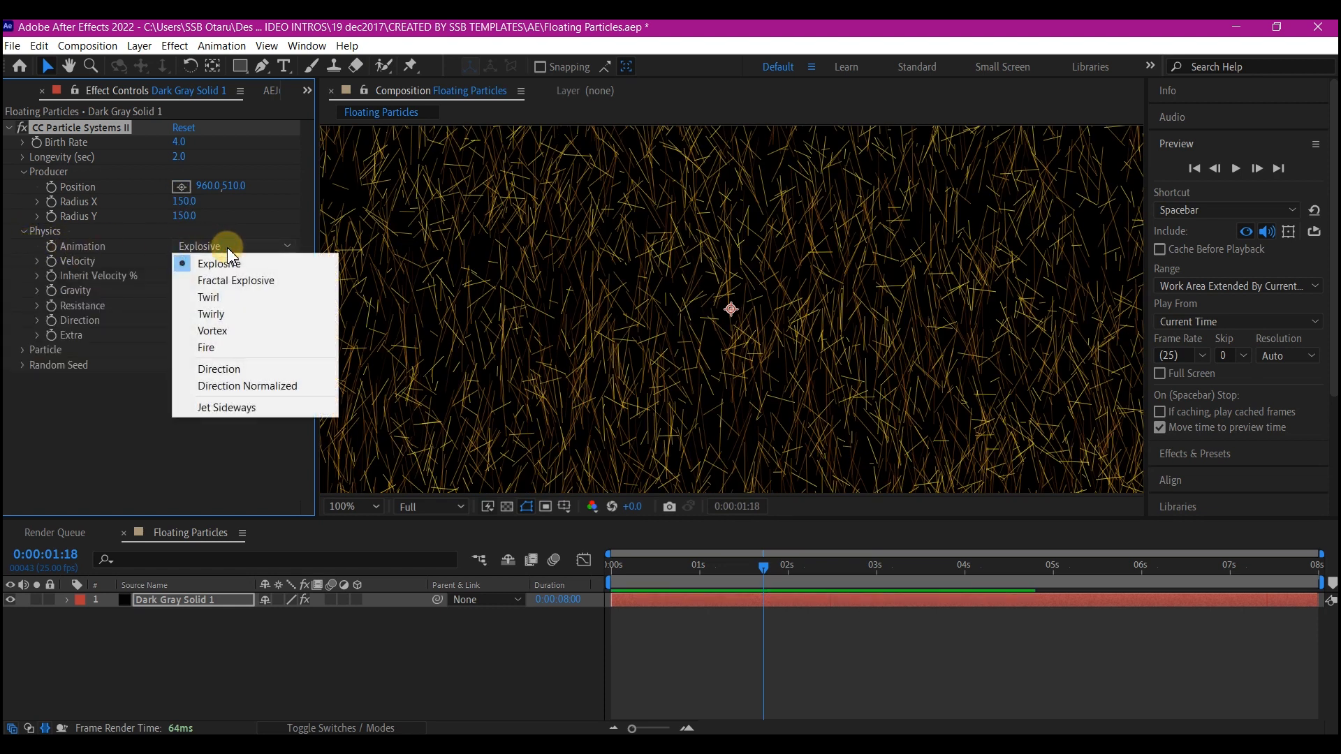
click(239, 313)
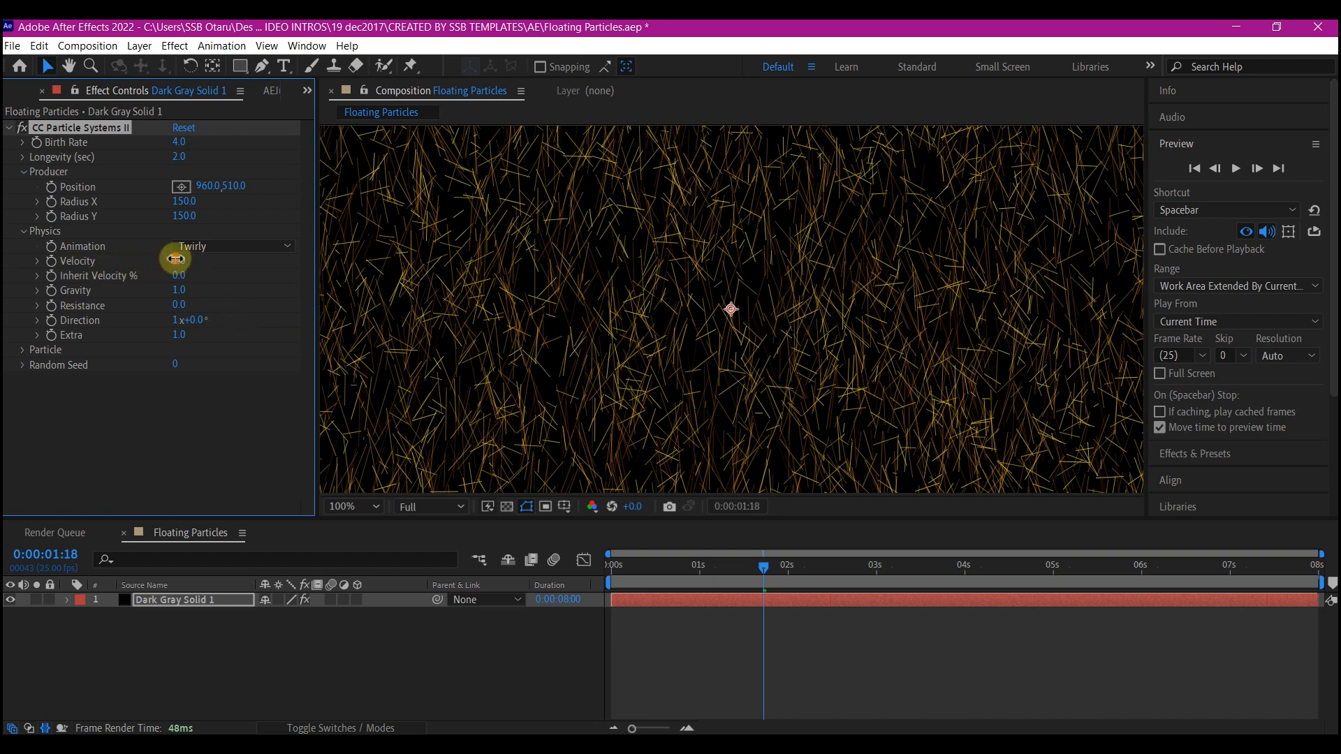
drag(178, 263, 174, 262)
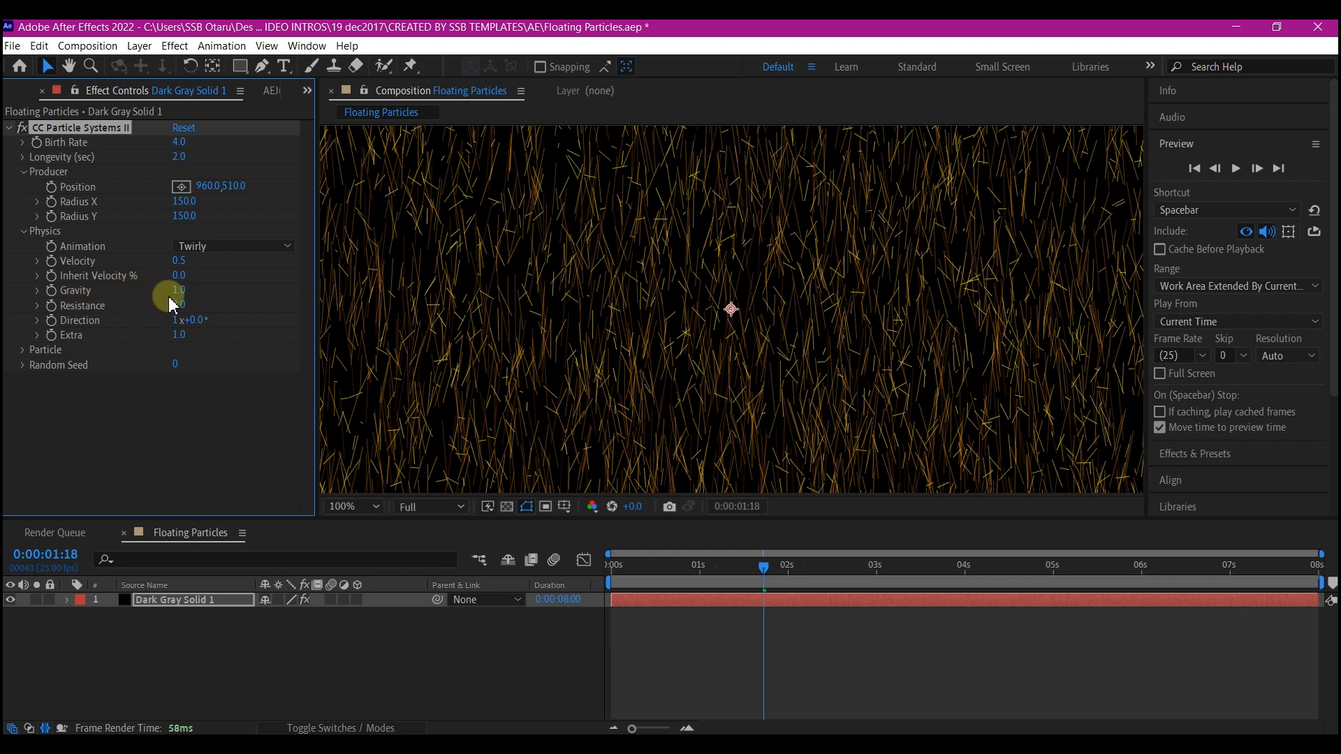
click(178, 291)
text(0.2)
key(Return)
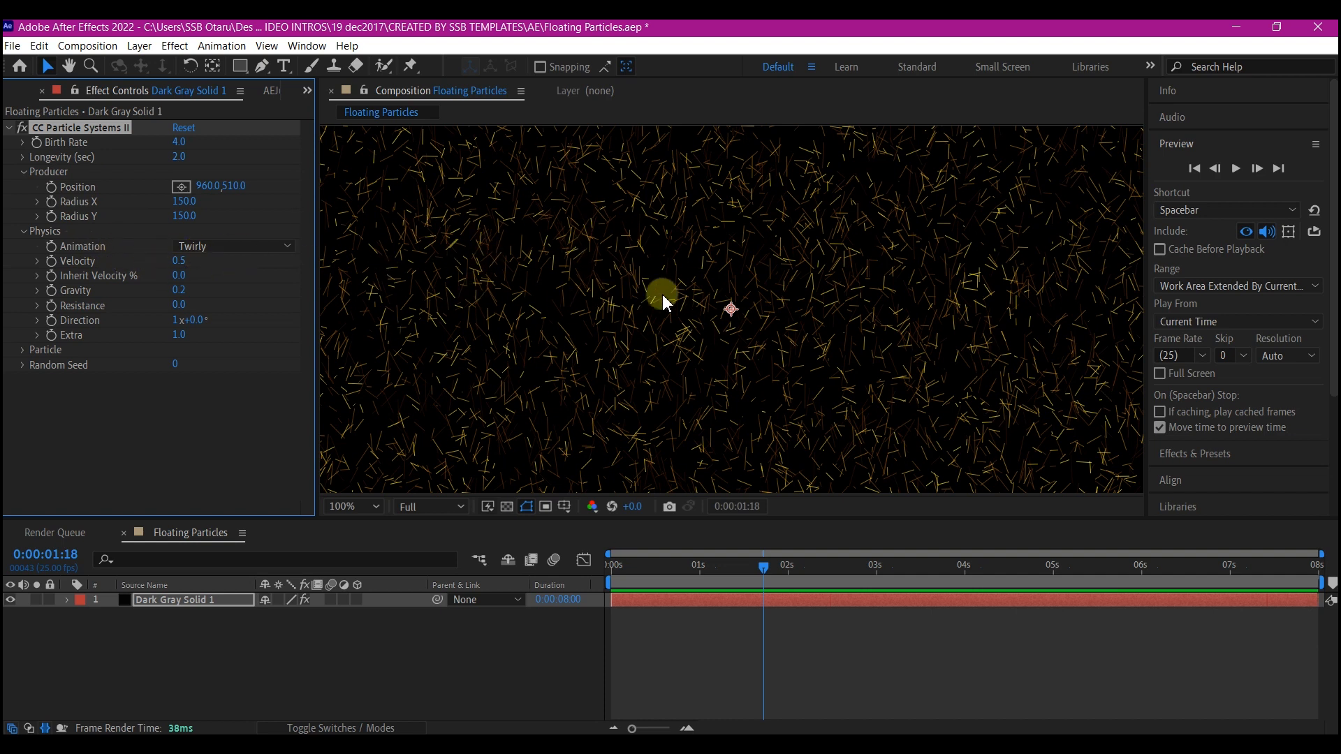
Step: Set the particle type to TriPolygon with a birth size of 0.10 and a death size of 0.20
click(24, 349)
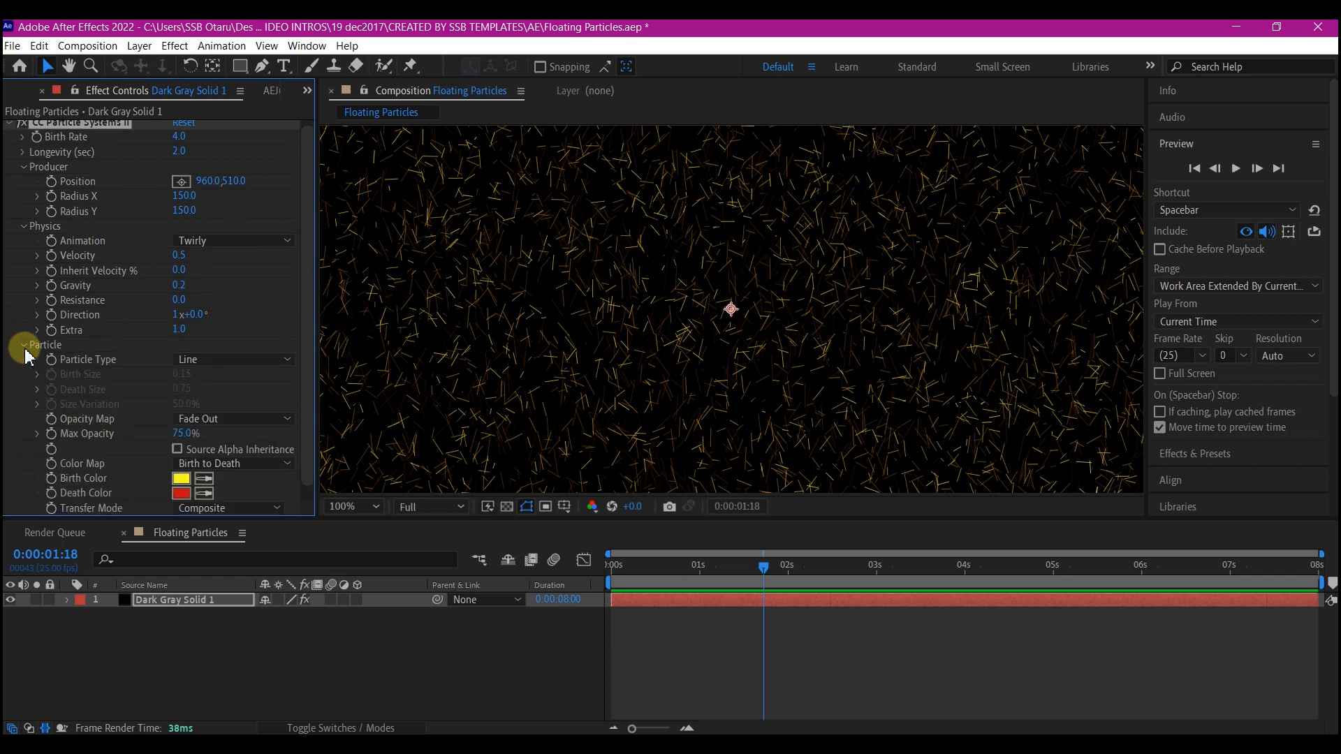
click(223, 360)
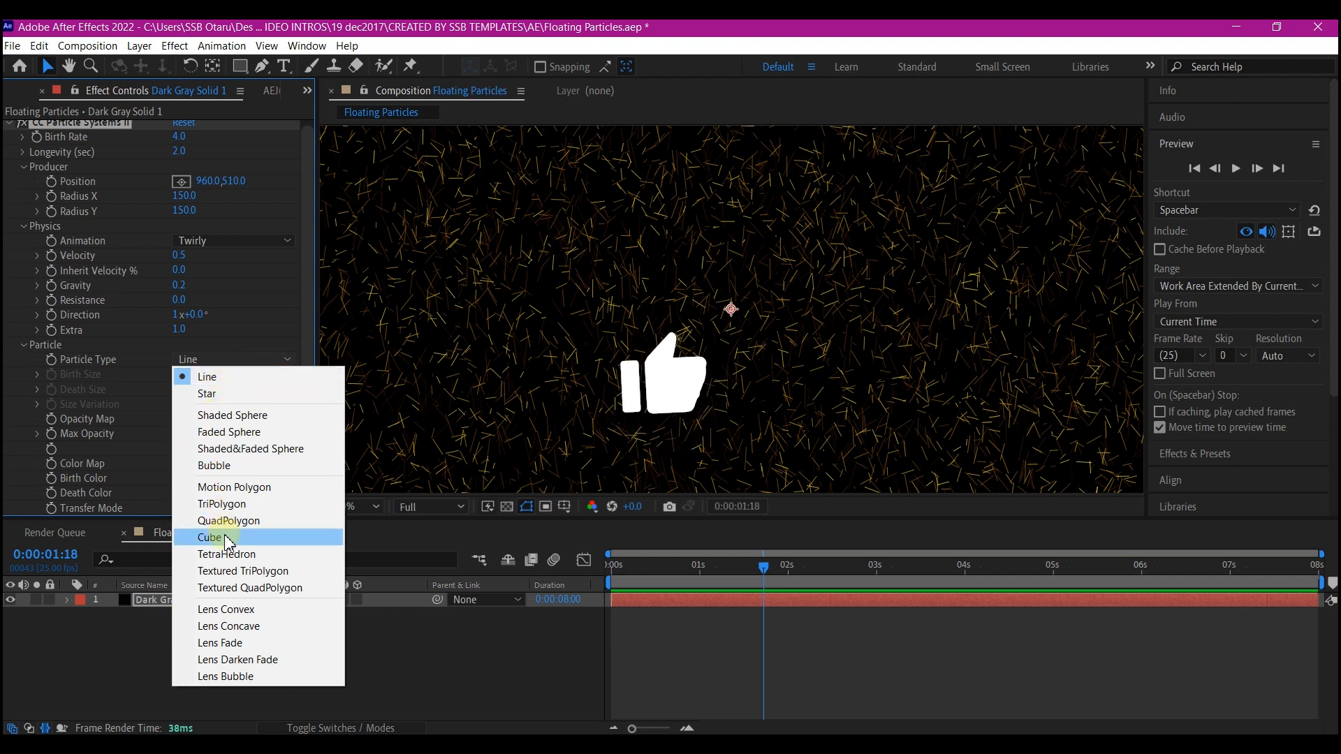
click(221, 503)
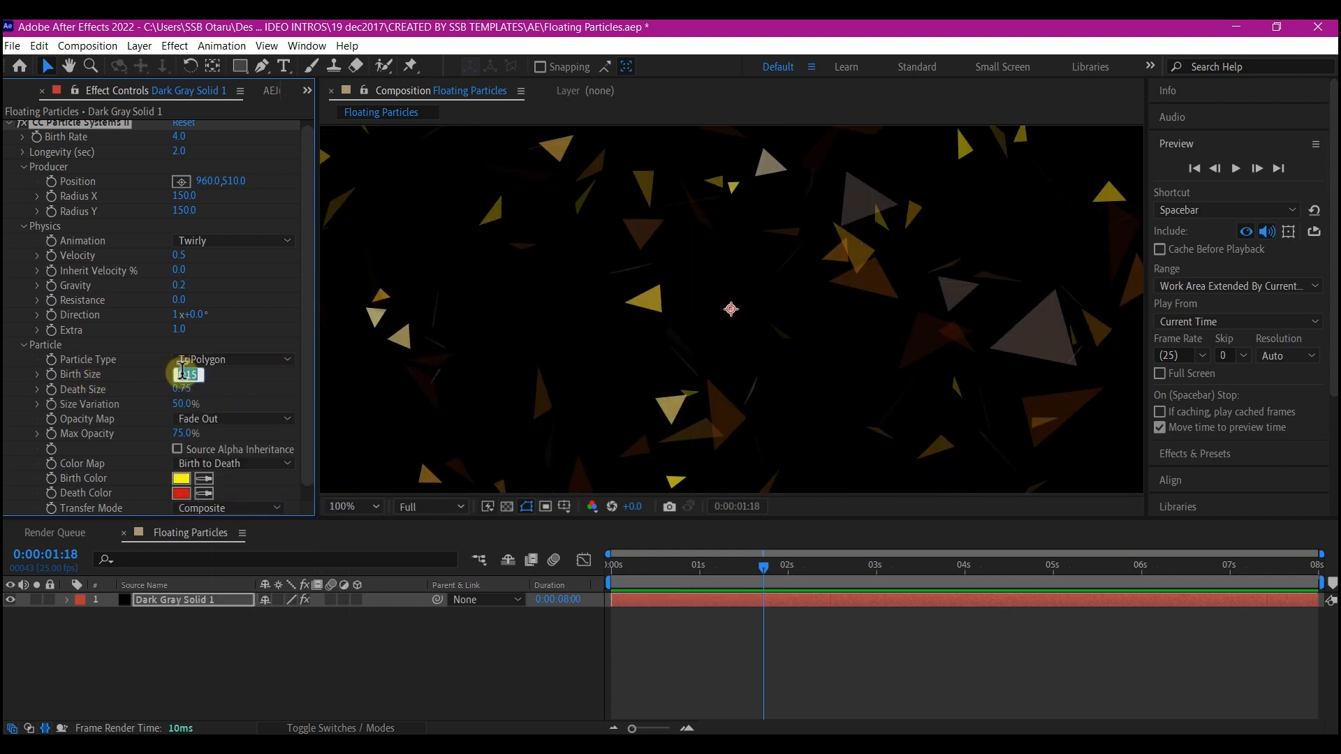
key(Return)
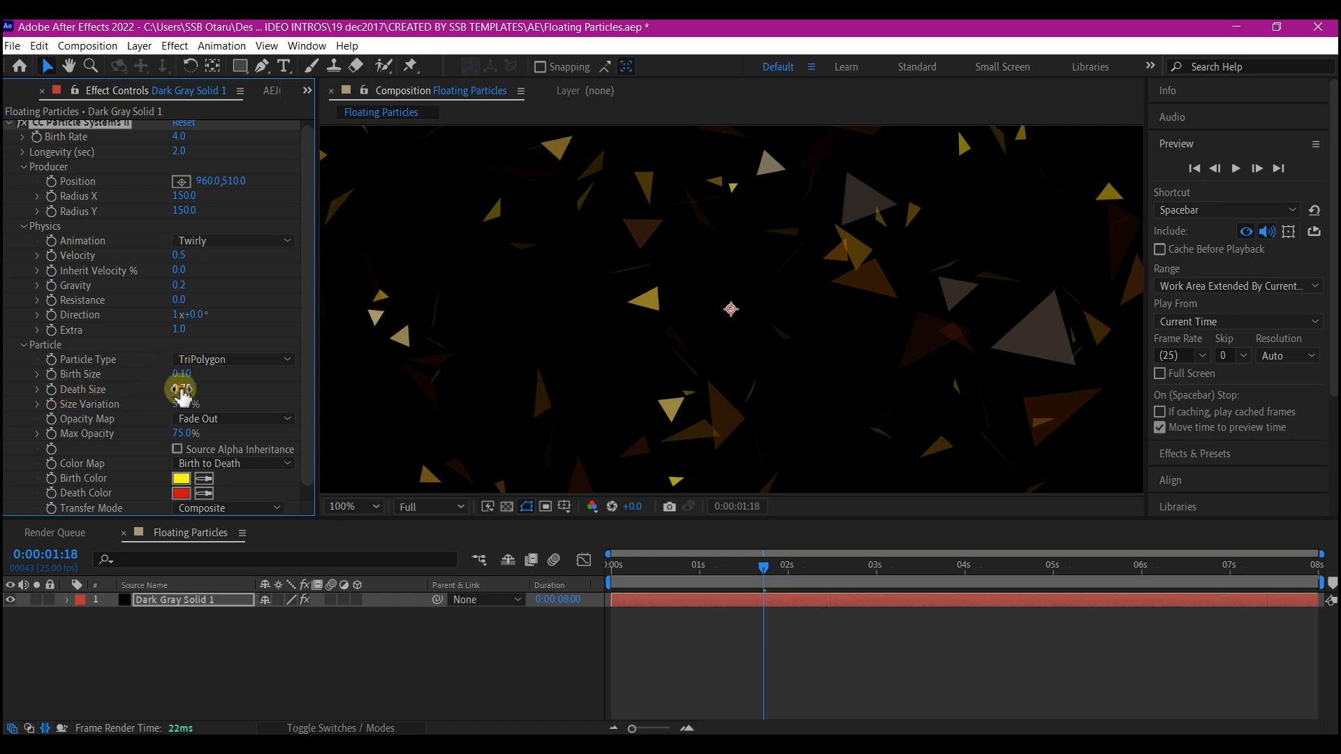
text(0.2)
key(Return)
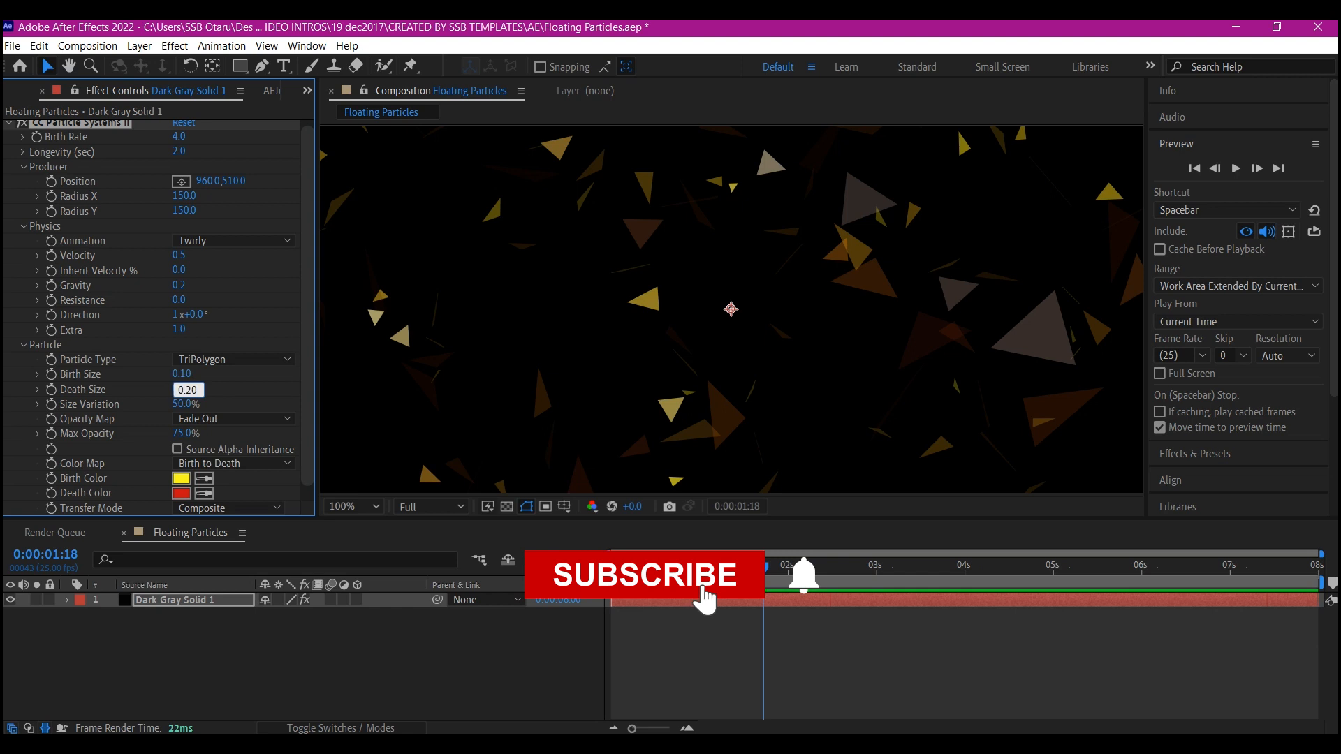
Step: Fit the whole composition in the viewer and preview the particle animation from the start
click(353, 507)
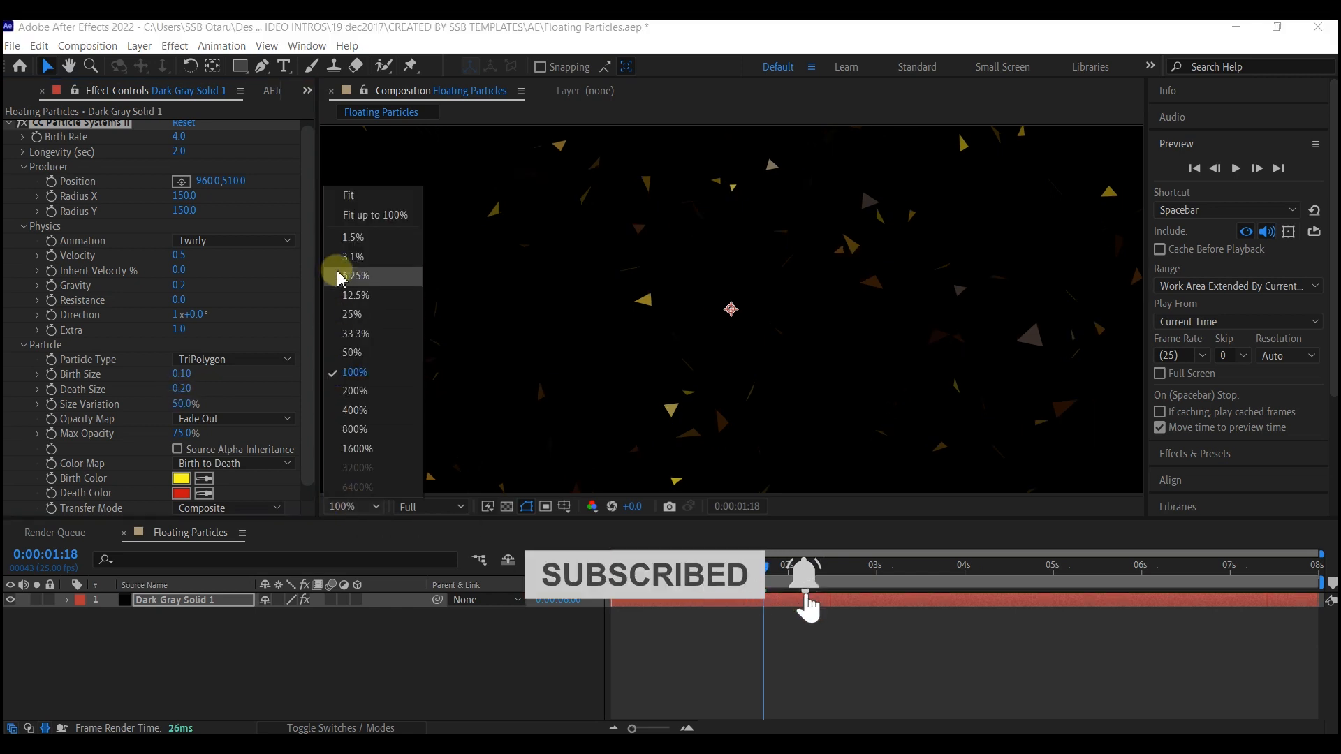
click(353, 198)
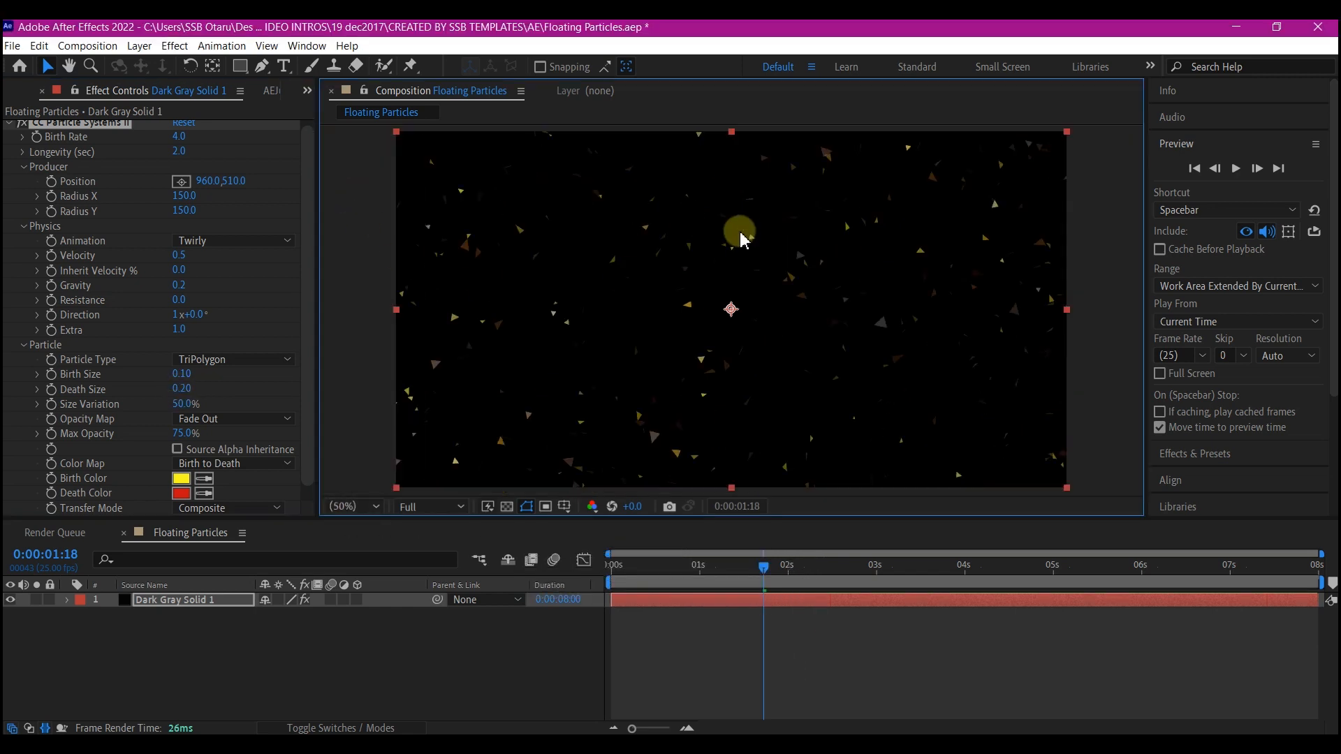
drag(646, 565, 612, 583)
key(space)
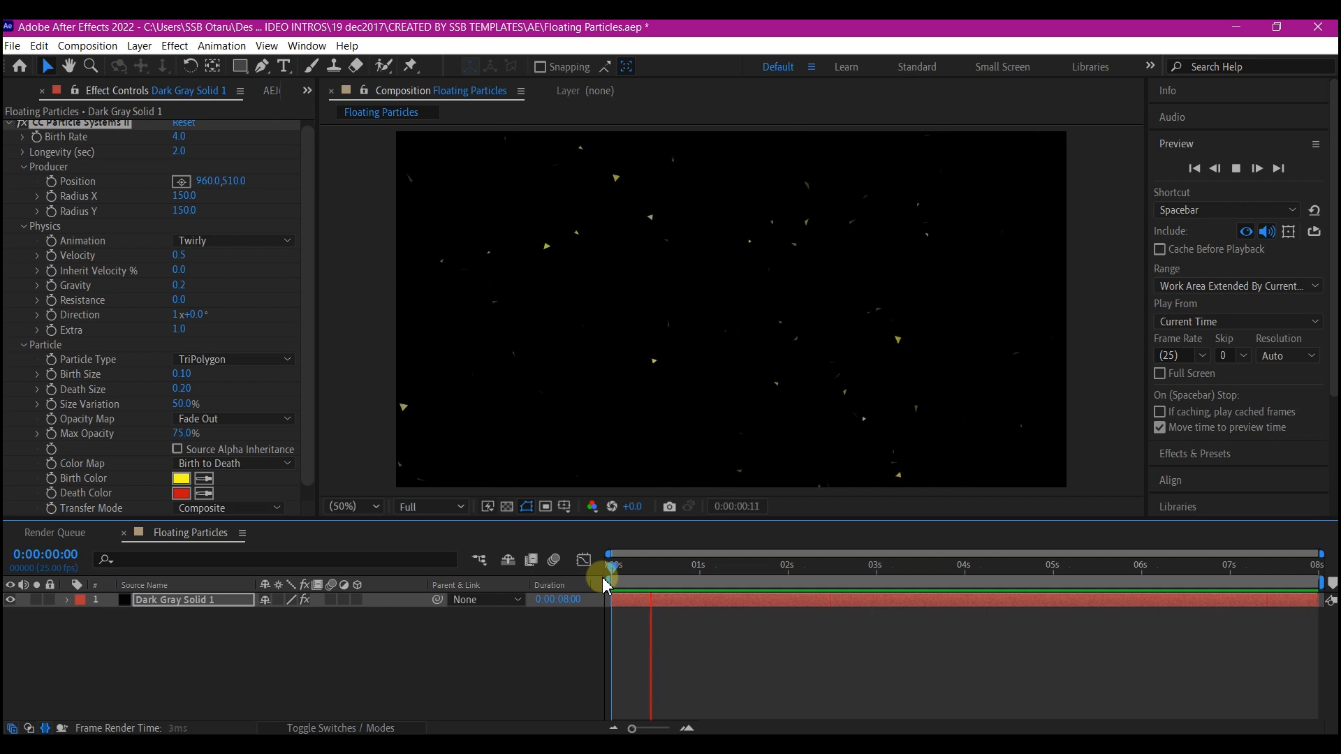
key(space)
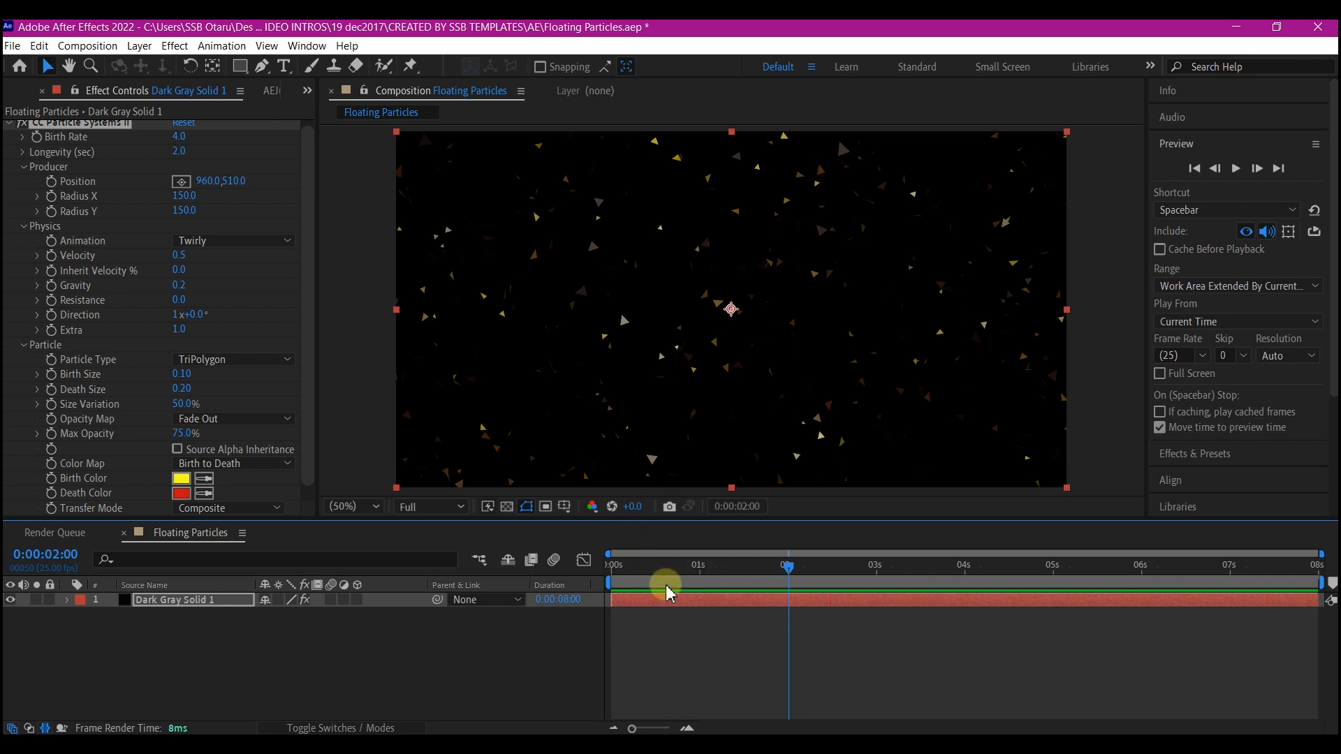
Step: Duplicate the particle solid layer and save the project
click(207, 605)
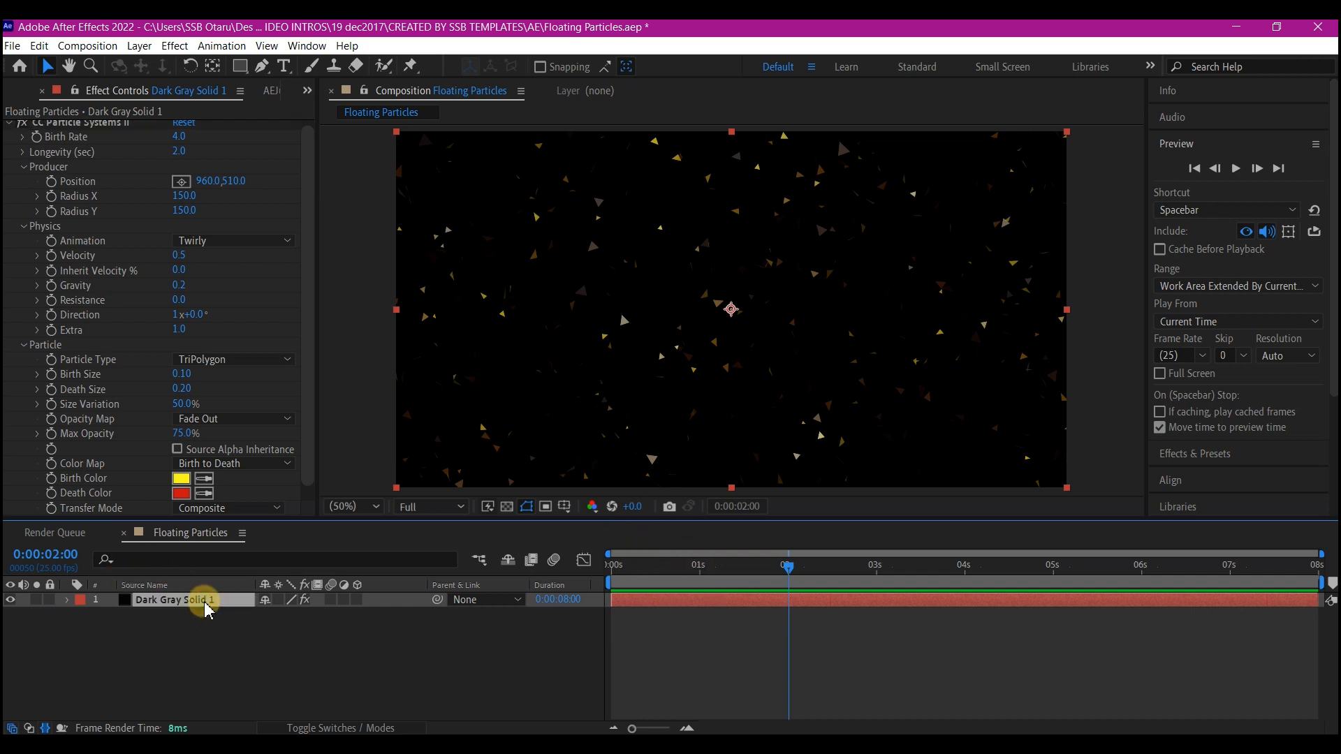
key(ctrl+d)
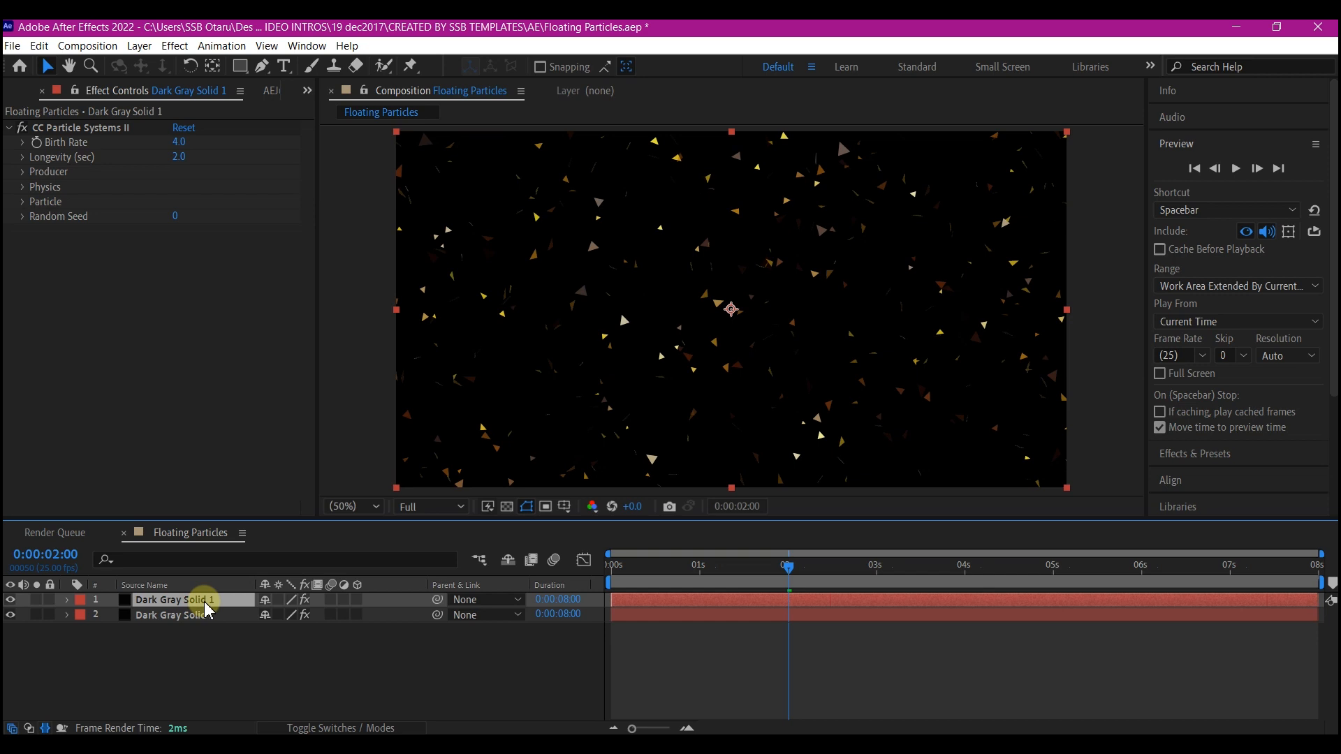
key(ctrl+s)
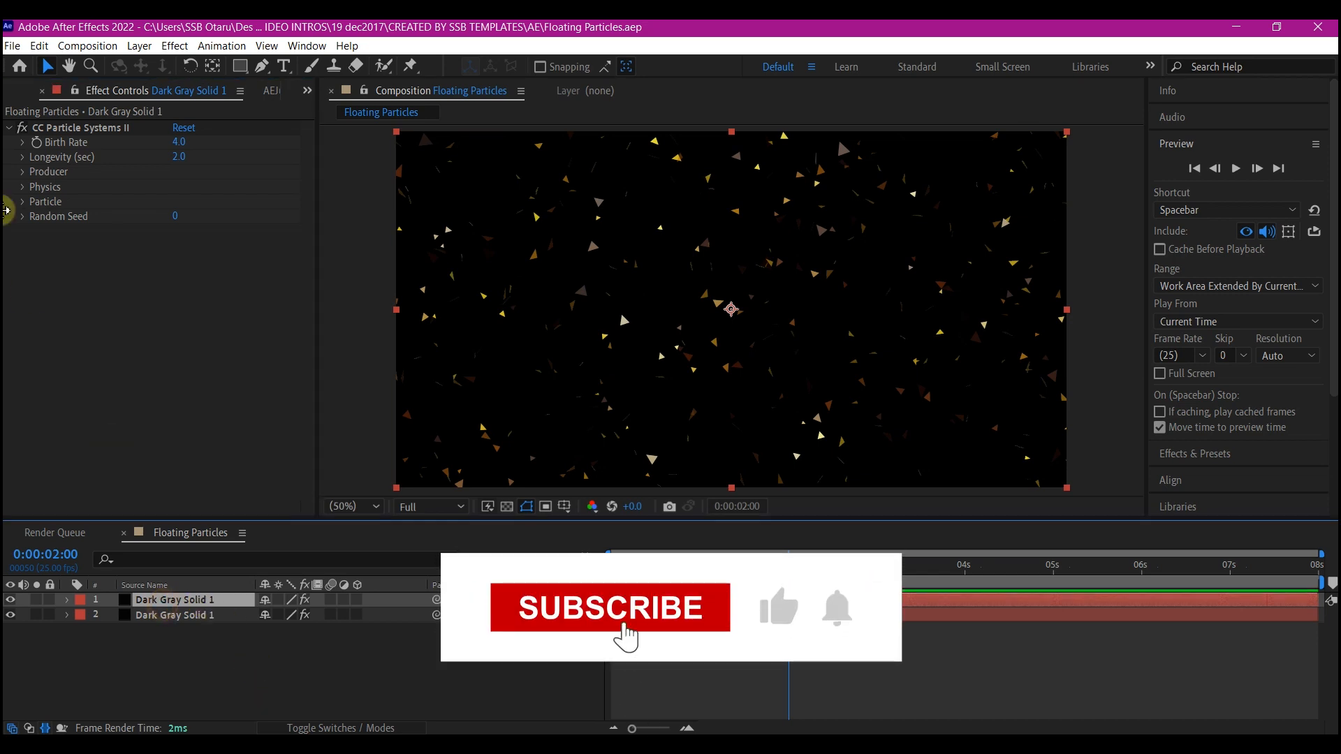
Step: Set the duplicate layer's producer Radius X and Radius Y to 100
click(28, 175)
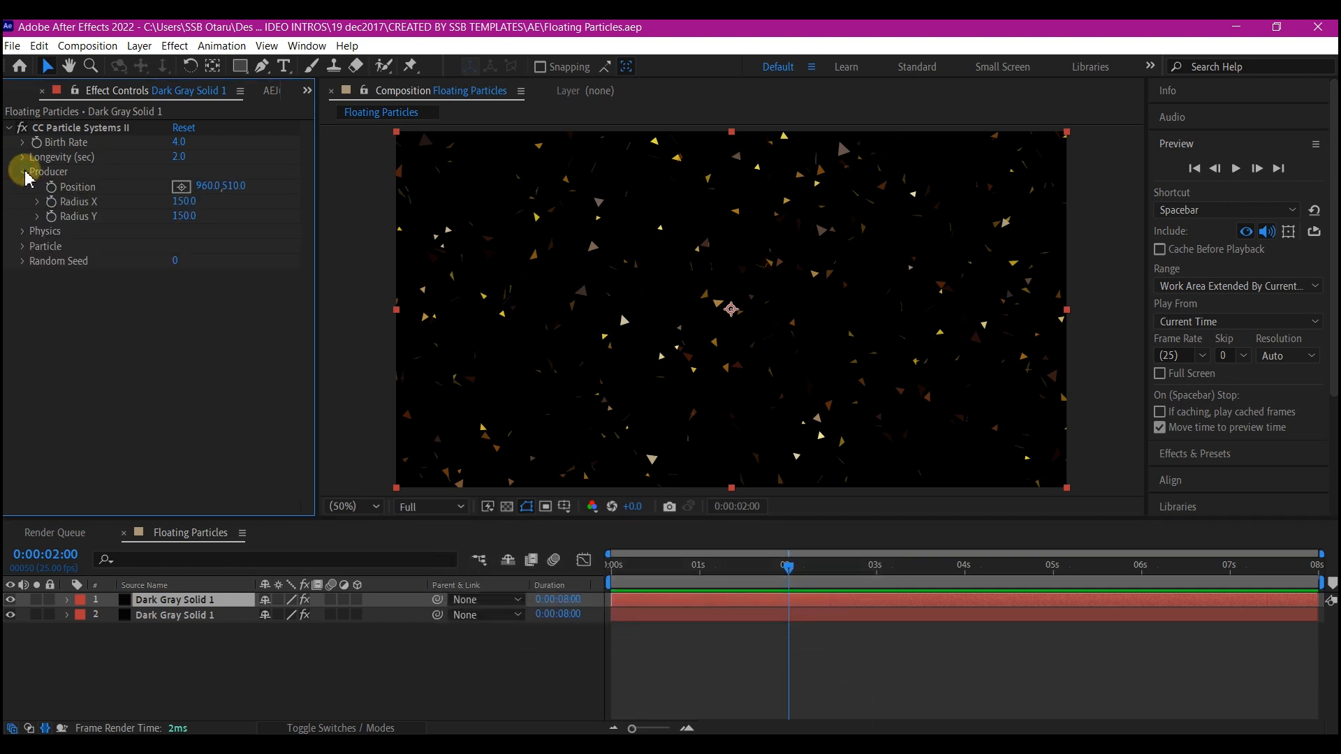
click(183, 202)
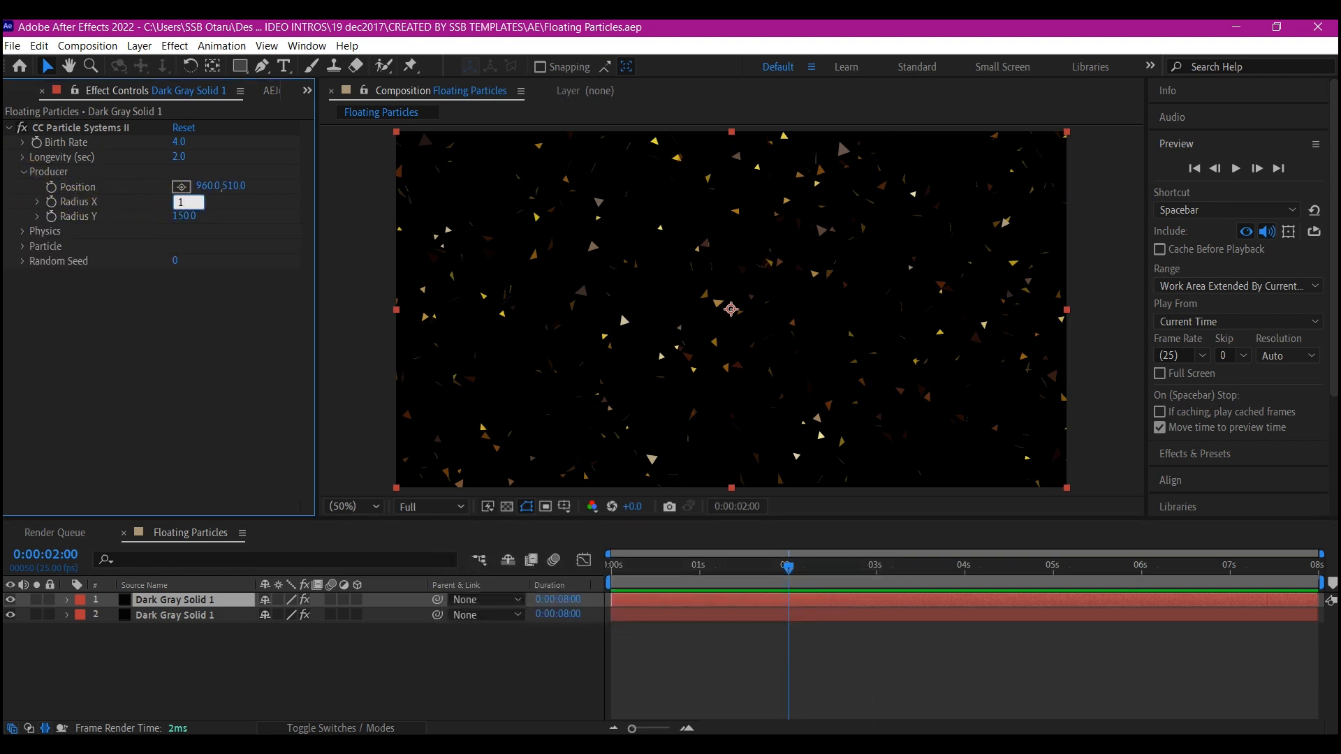
key(Tab)
text(1)
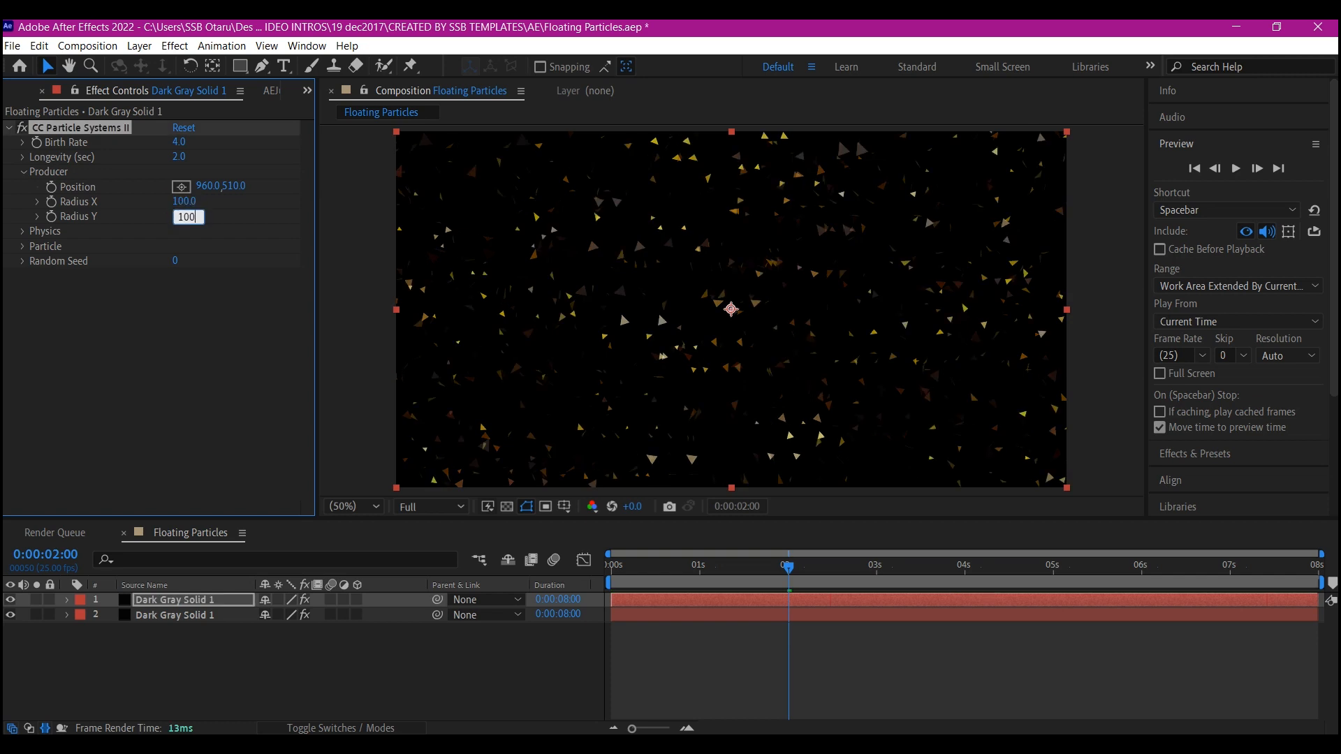
text(00)
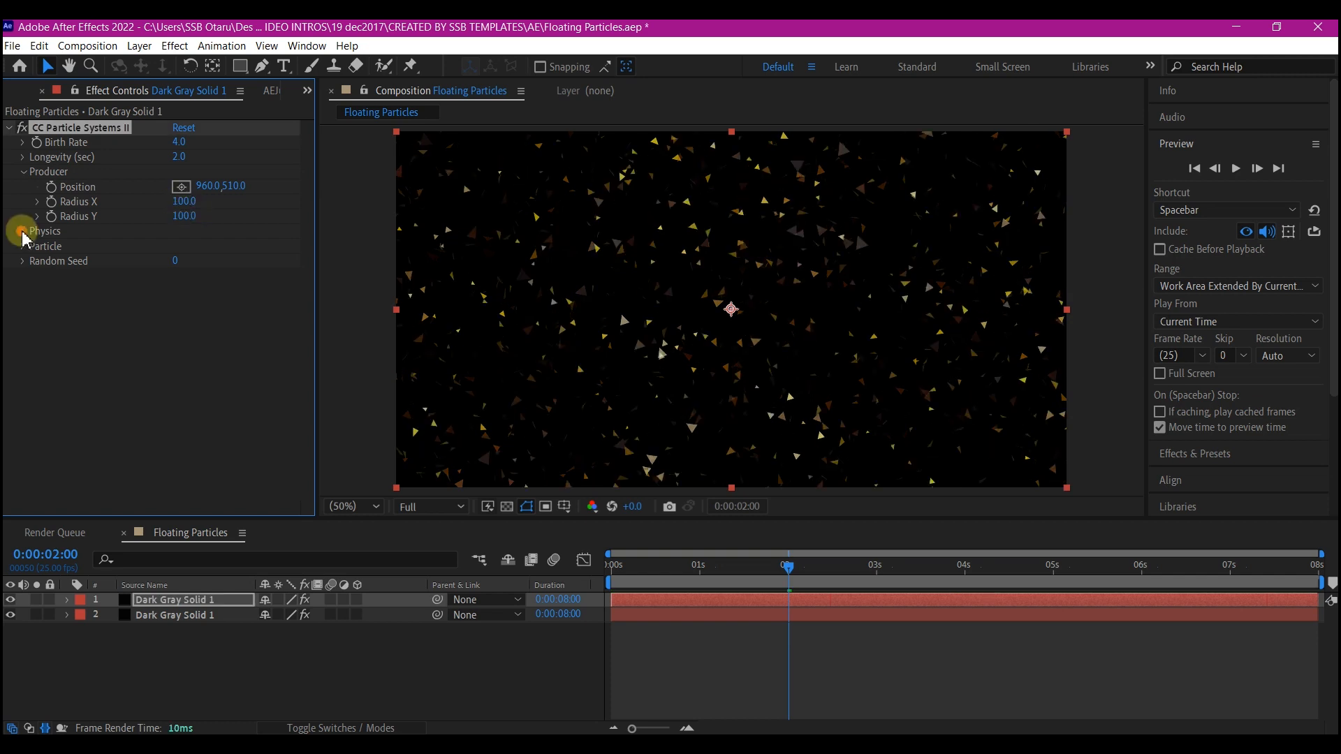
Step: Set the duplicate layer's particle velocity to 0.2 and gravity to 0.1
click(23, 231)
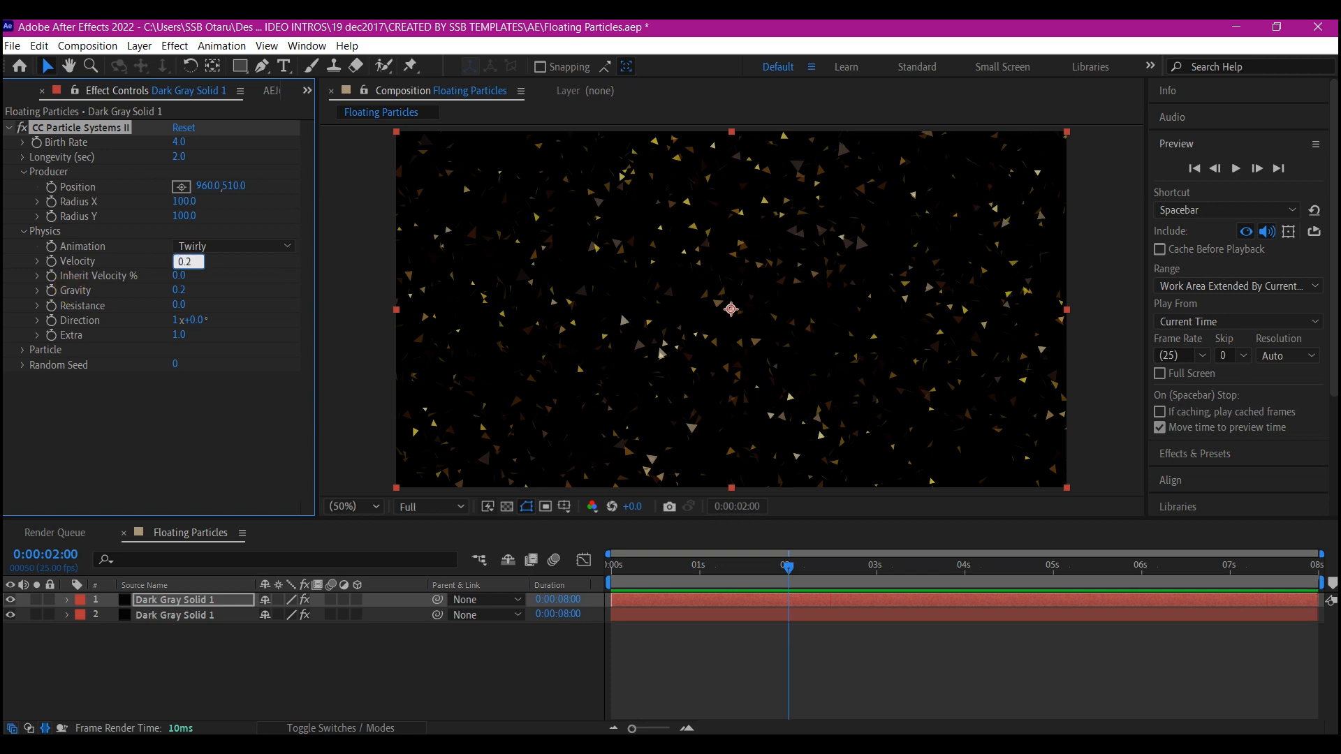
click(70, 291)
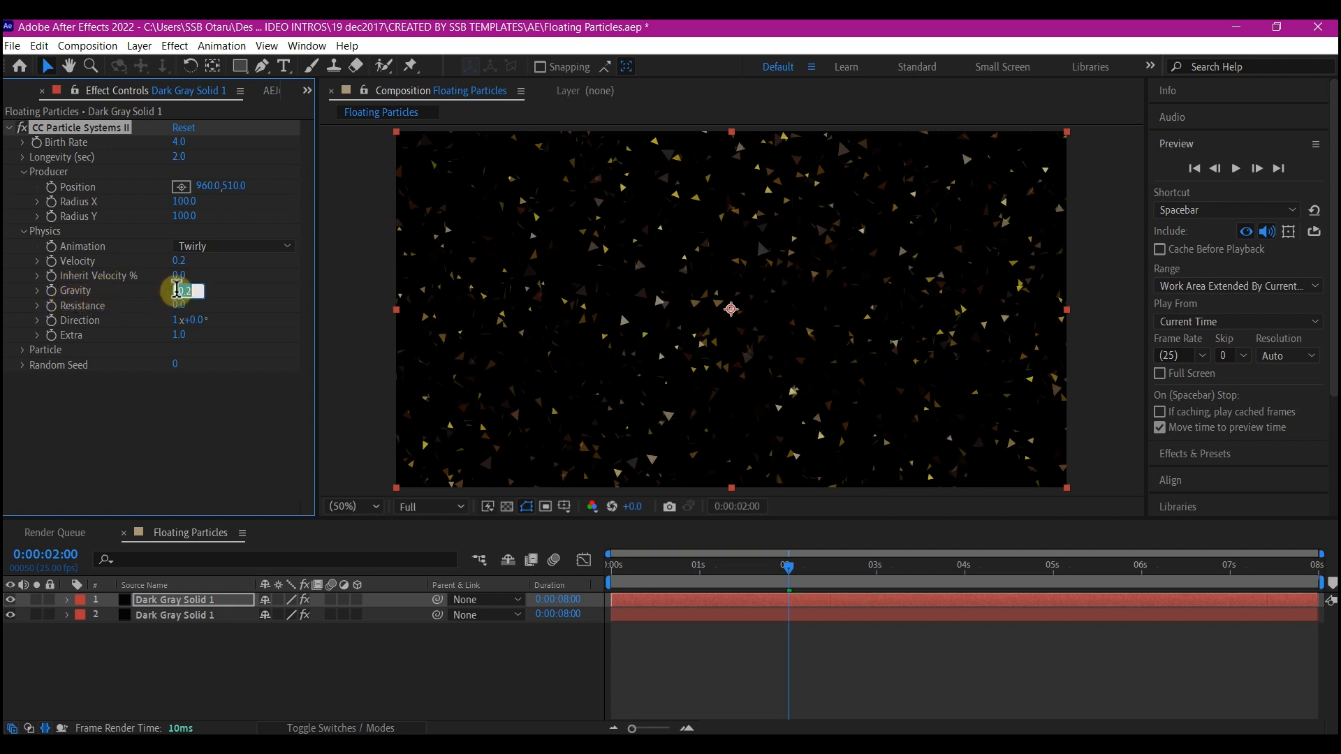
key(Return)
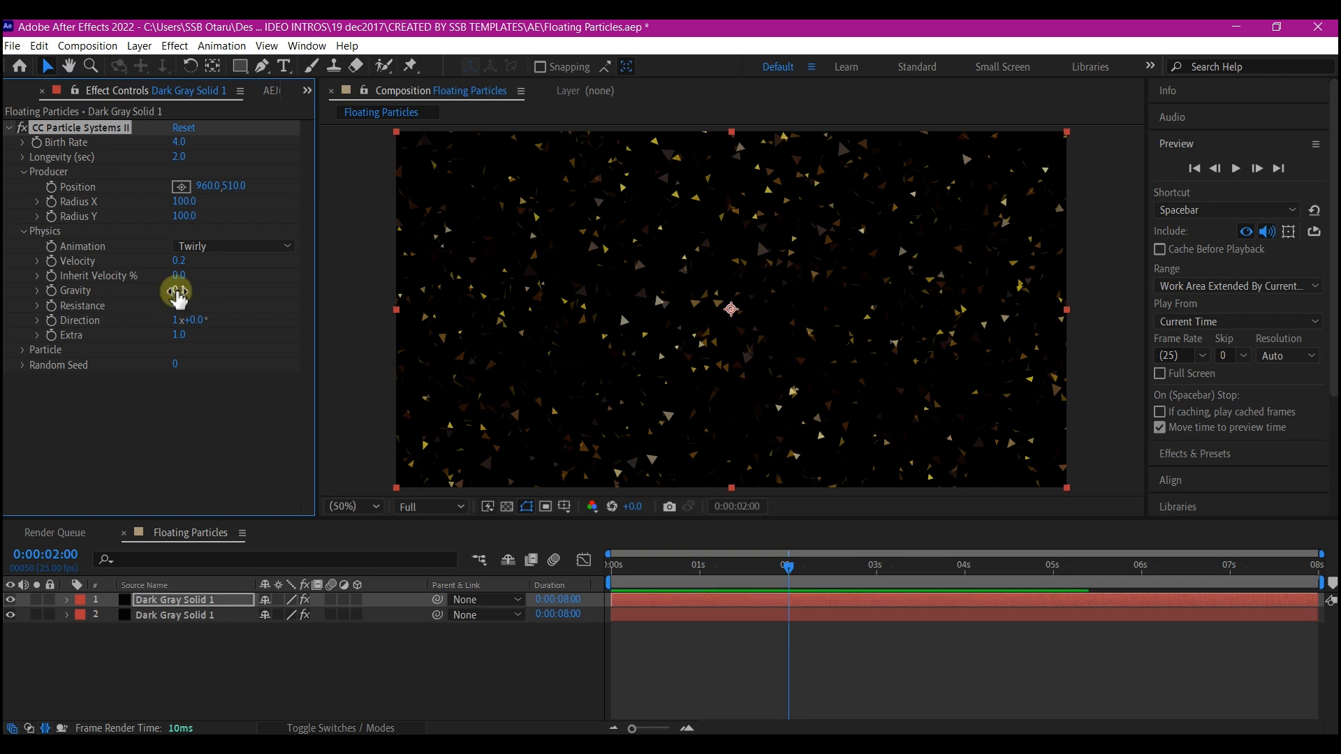
Step: Change the duplicate layer's particle type to Motion Polygon and preview the animation from the start
click(23, 349)
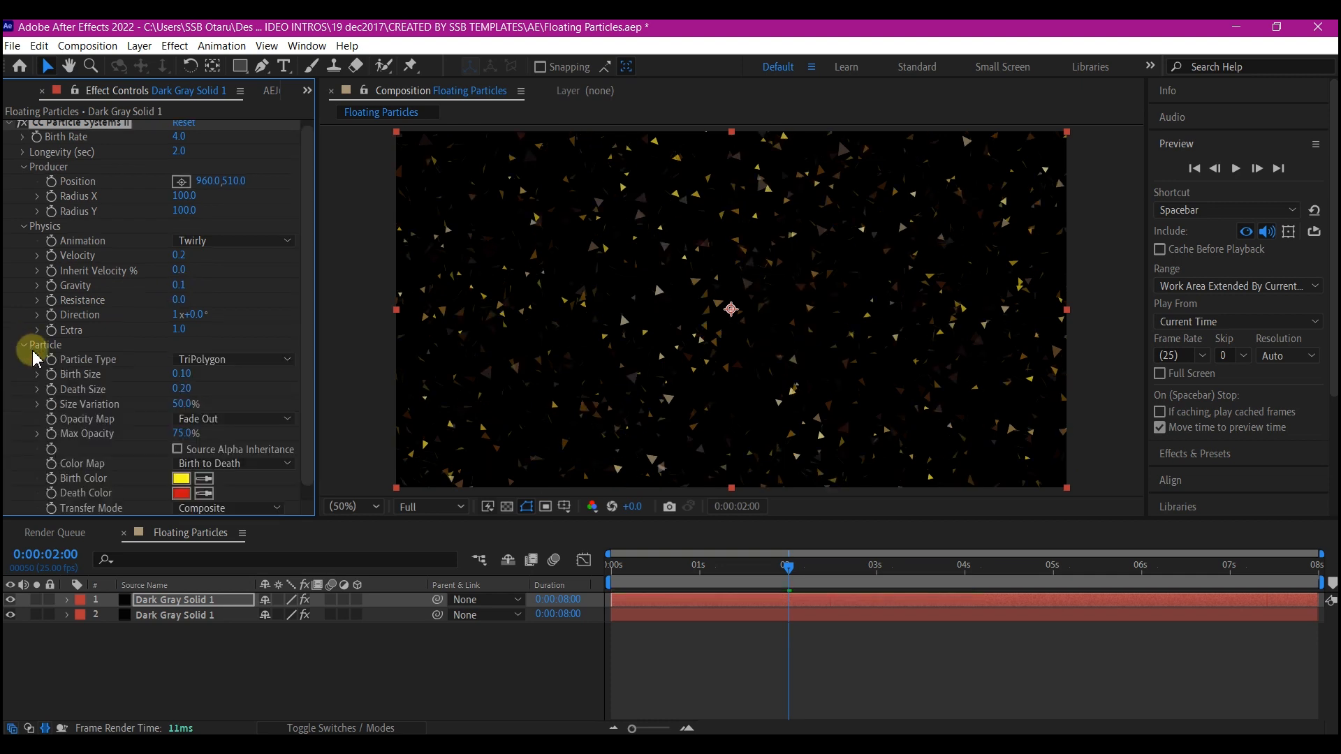
click(231, 359)
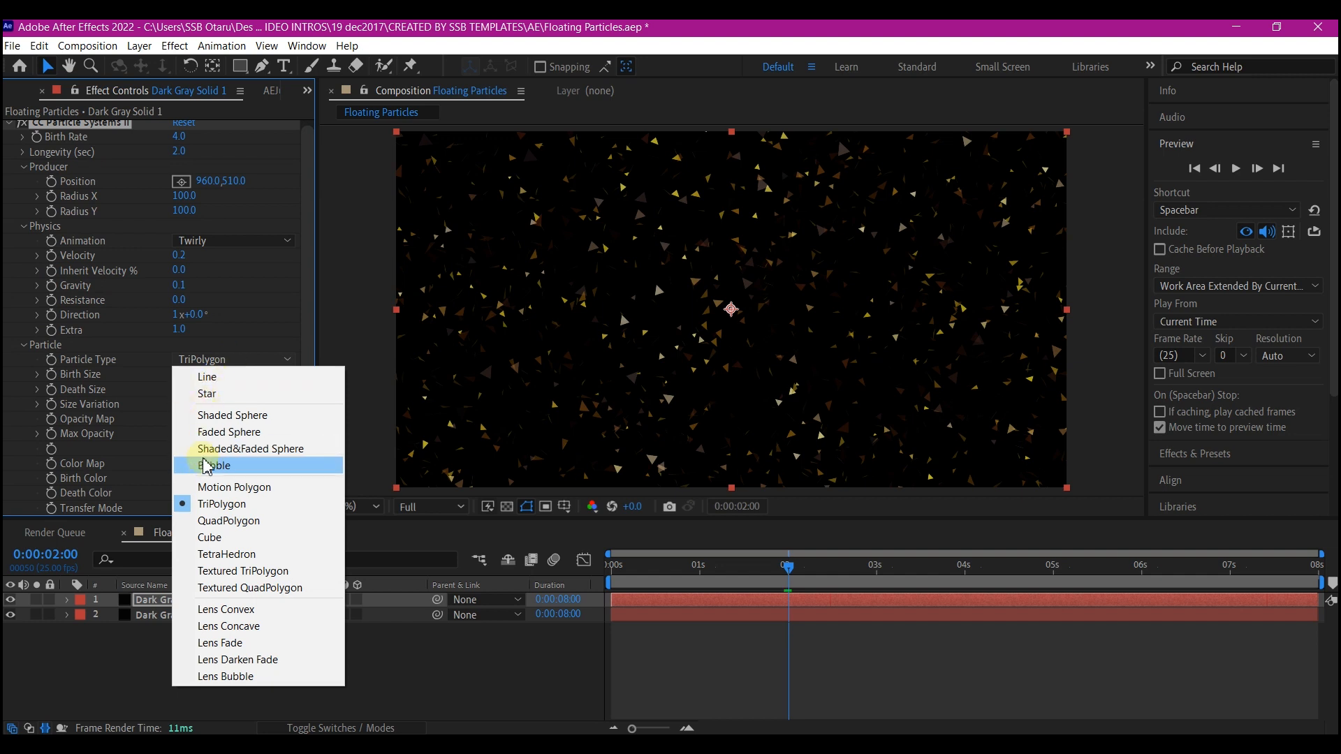
click(244, 488)
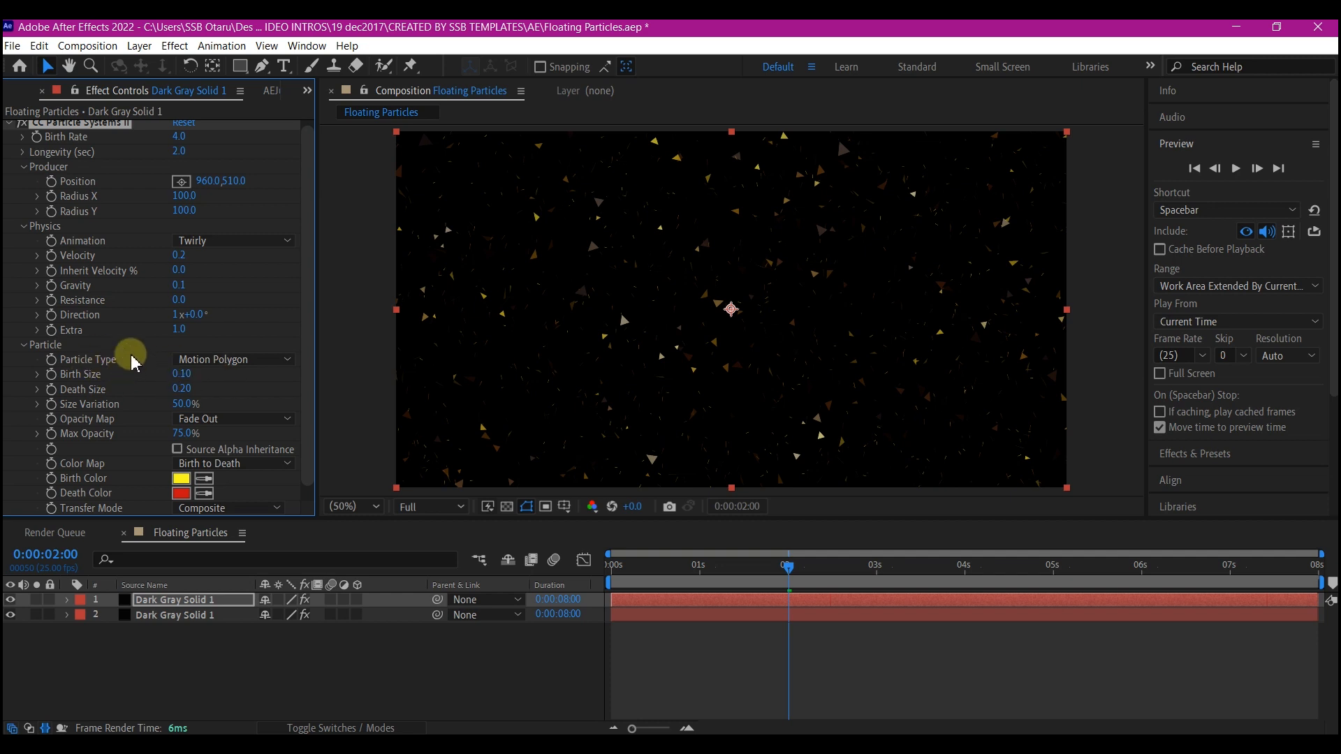
drag(657, 580, 576, 572)
key(space)
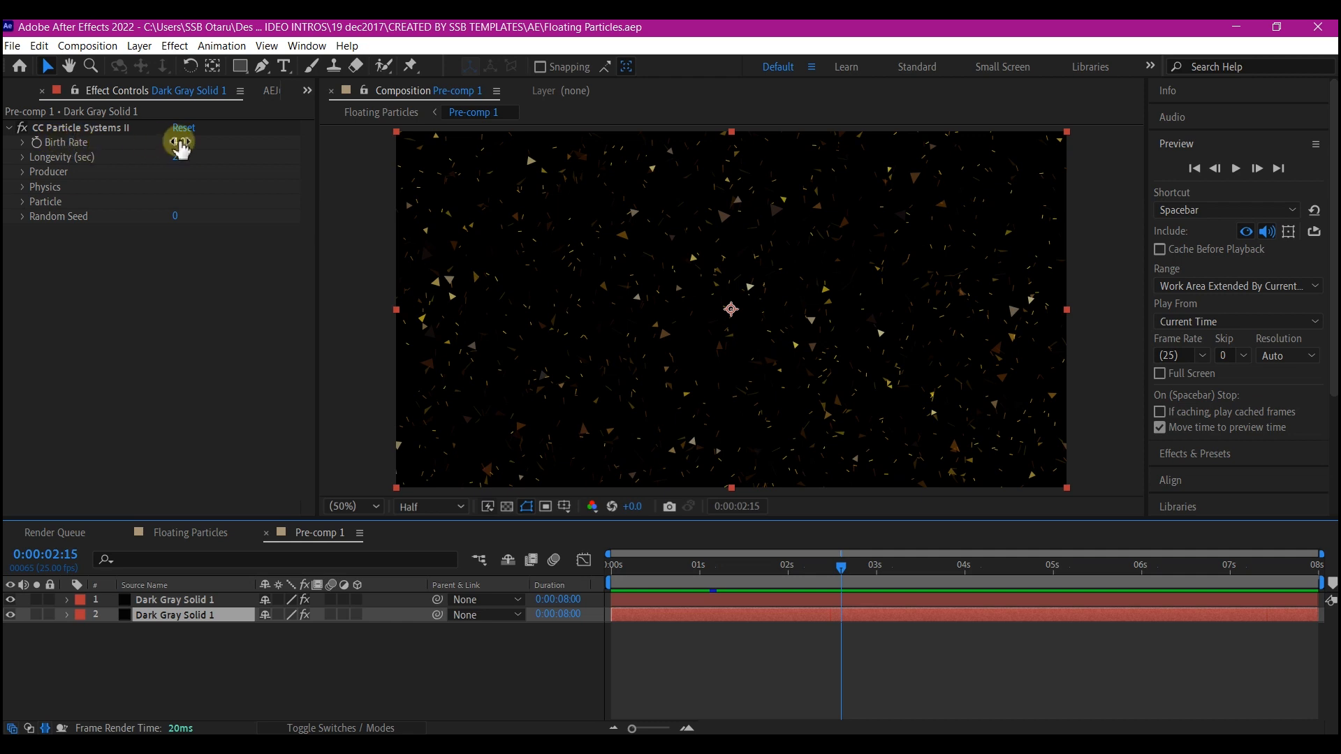
Step: Raise the second particle layer's Birth Rate to 35.7, and set its producer Radius X to 181 and Radius Y to 479
drag(179, 141, 454, 139)
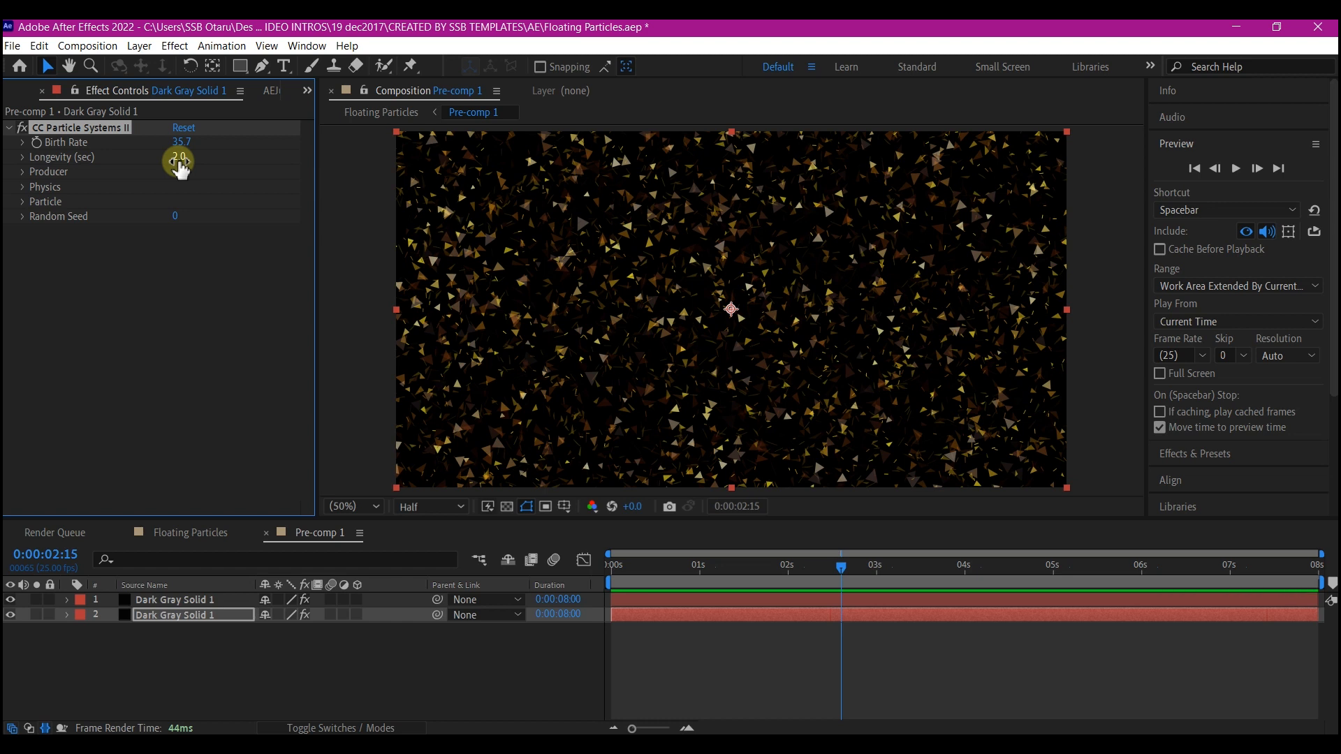
click(24, 172)
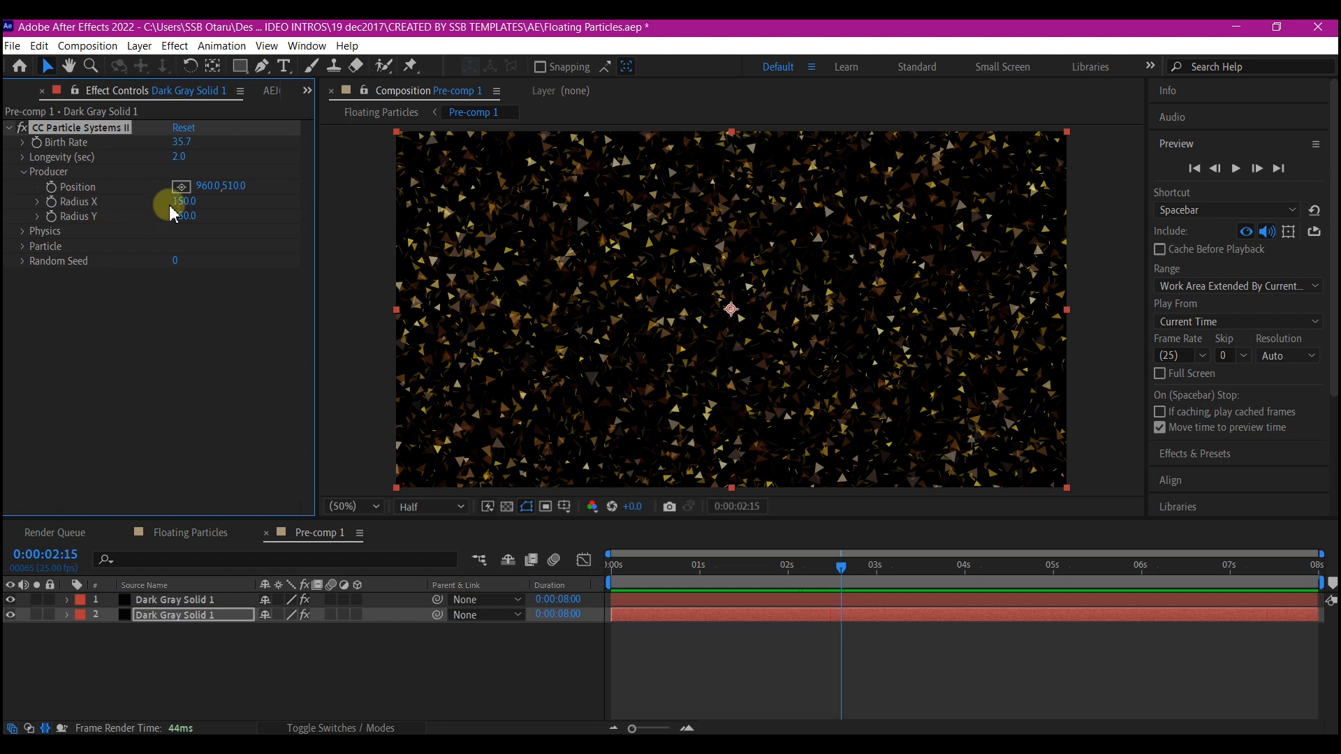
drag(181, 200, 384, 210)
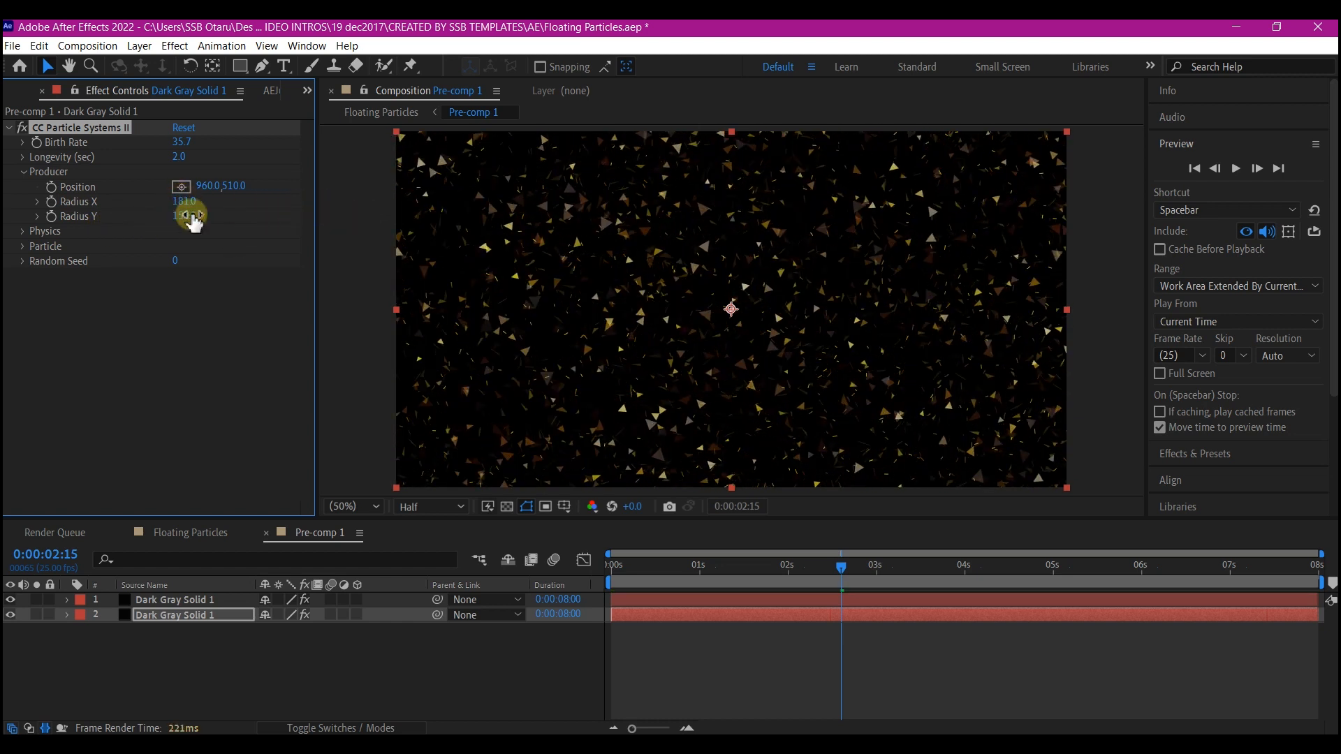
drag(190, 215, 447, 231)
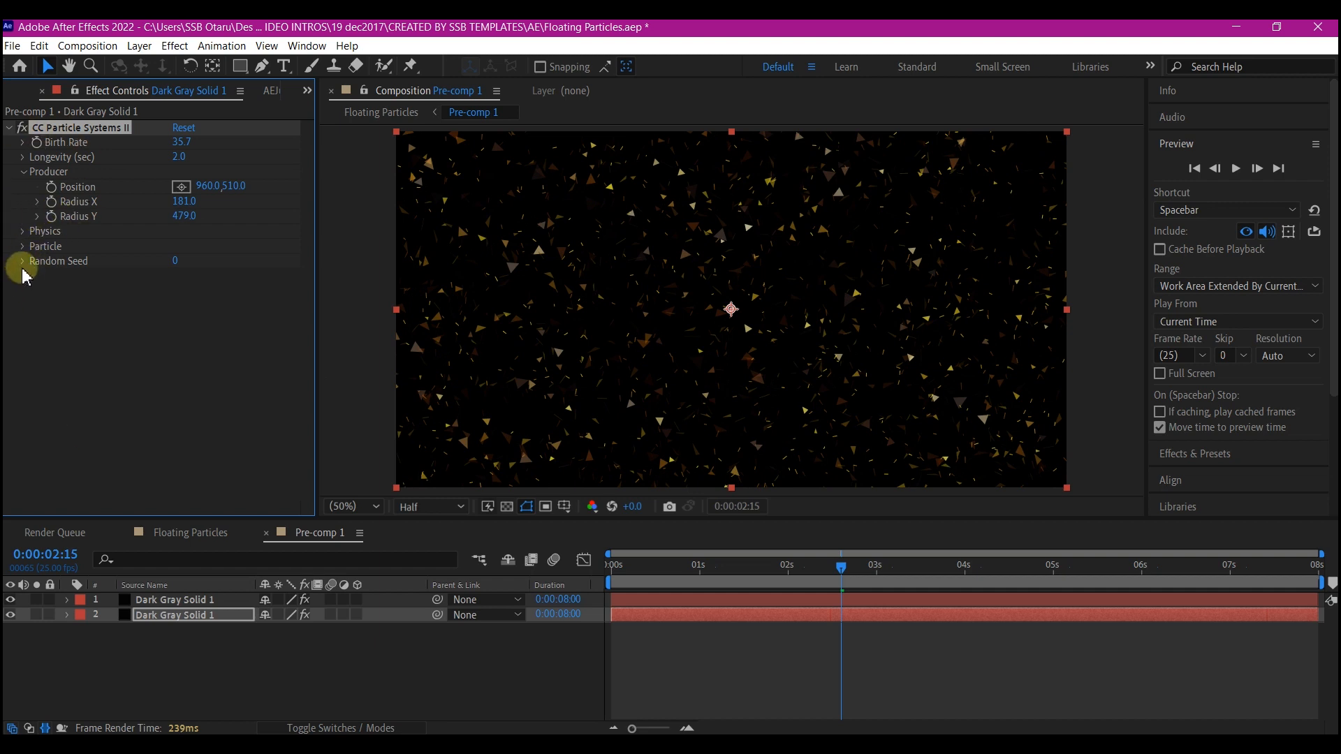
click(25, 261)
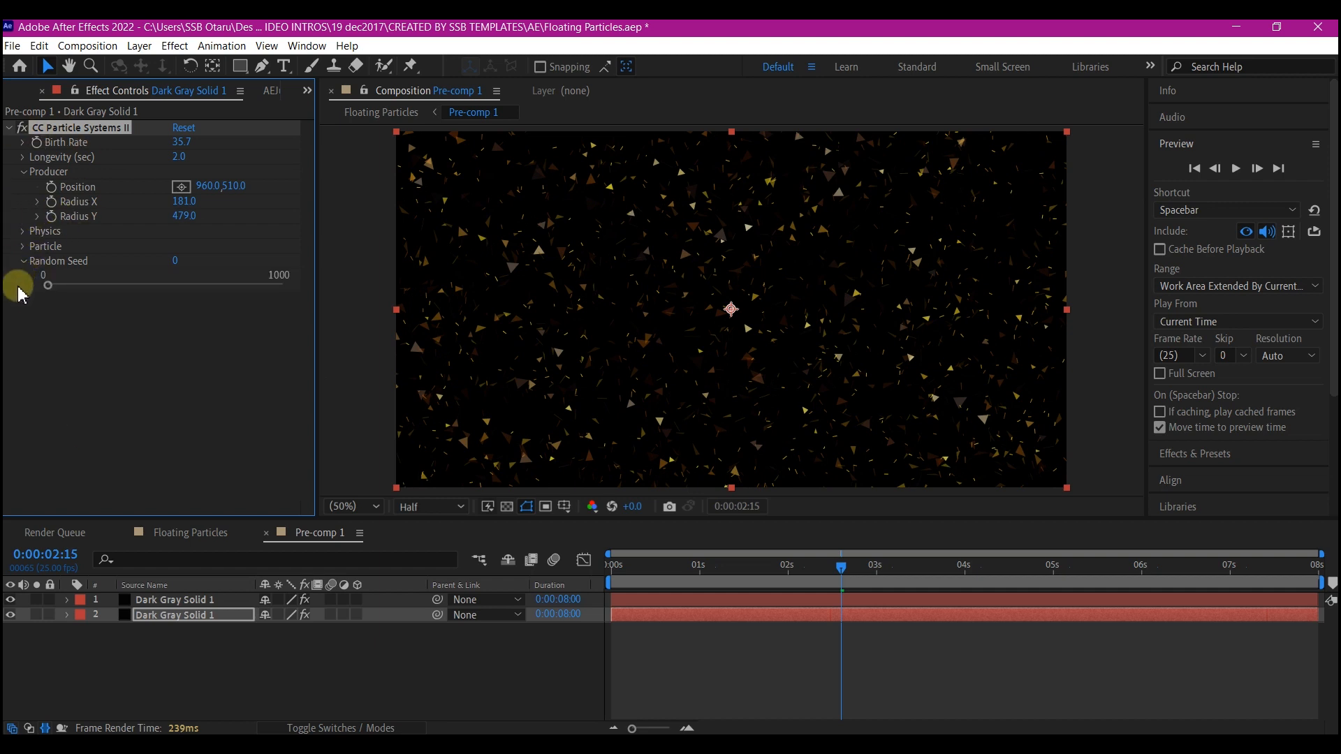
click(25, 247)
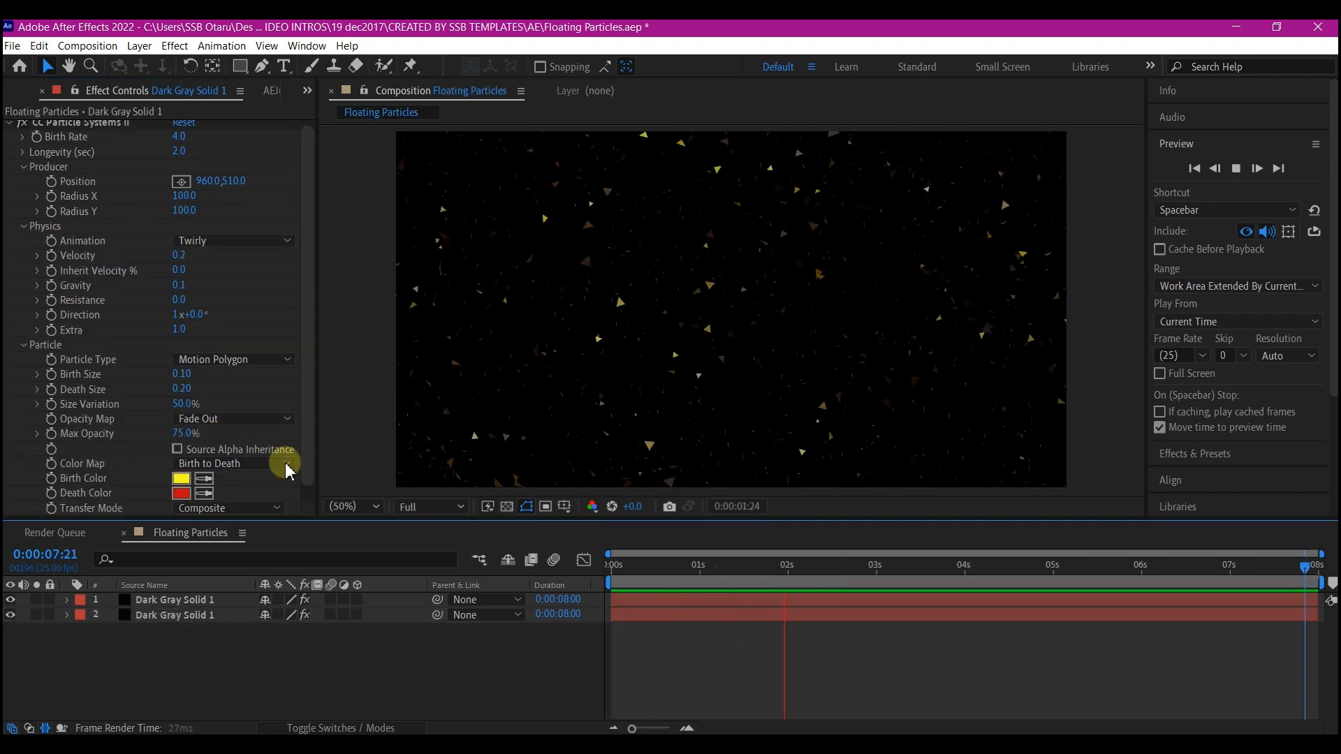
scroll(174, 450, down, 1)
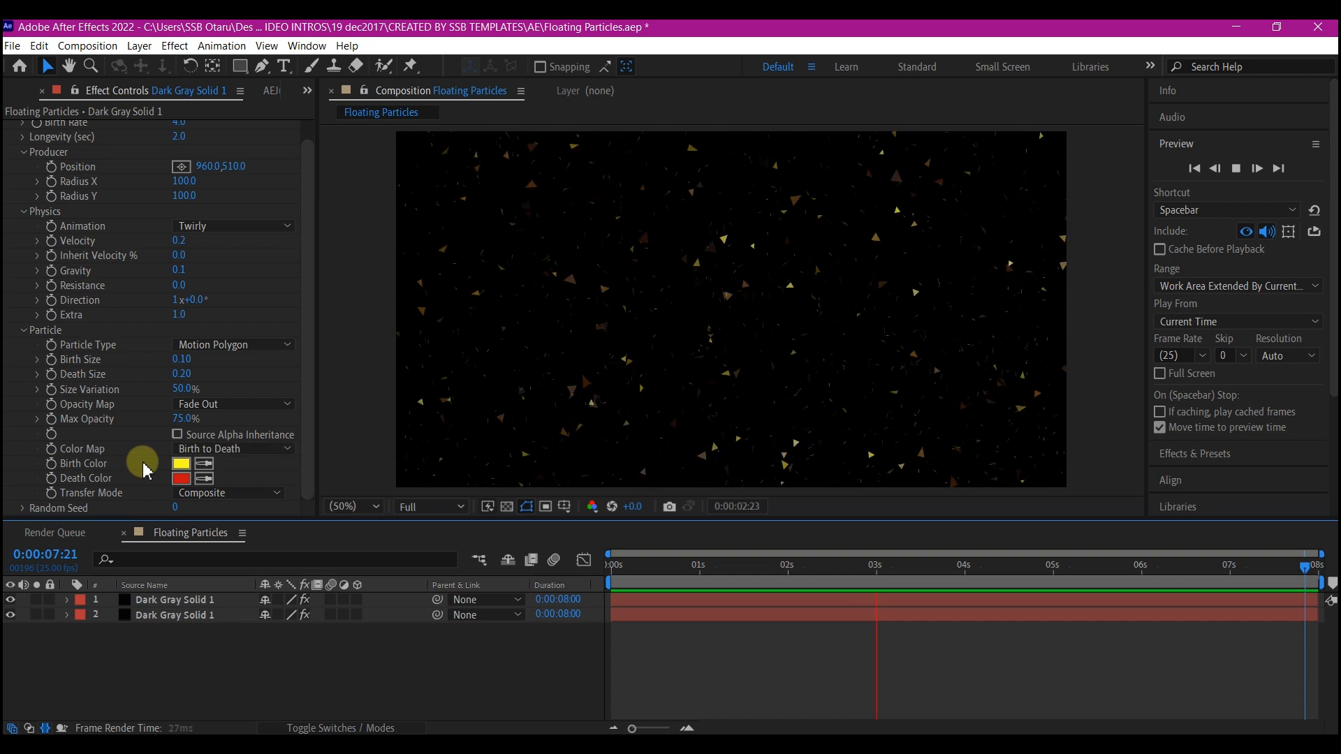
click(181, 478)
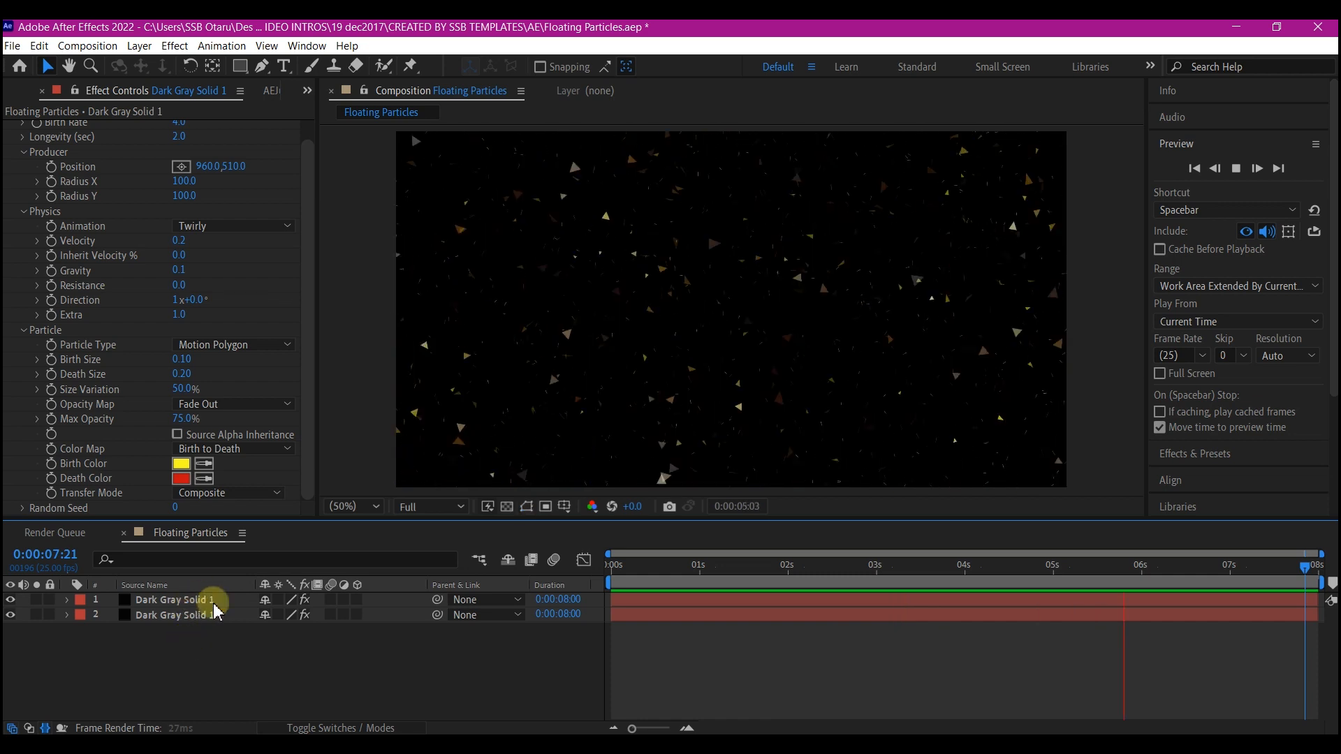
Step: Pre-compose both particle solid layers into Pre-comp 1, moving all attributes into the new composition
click(681, 615)
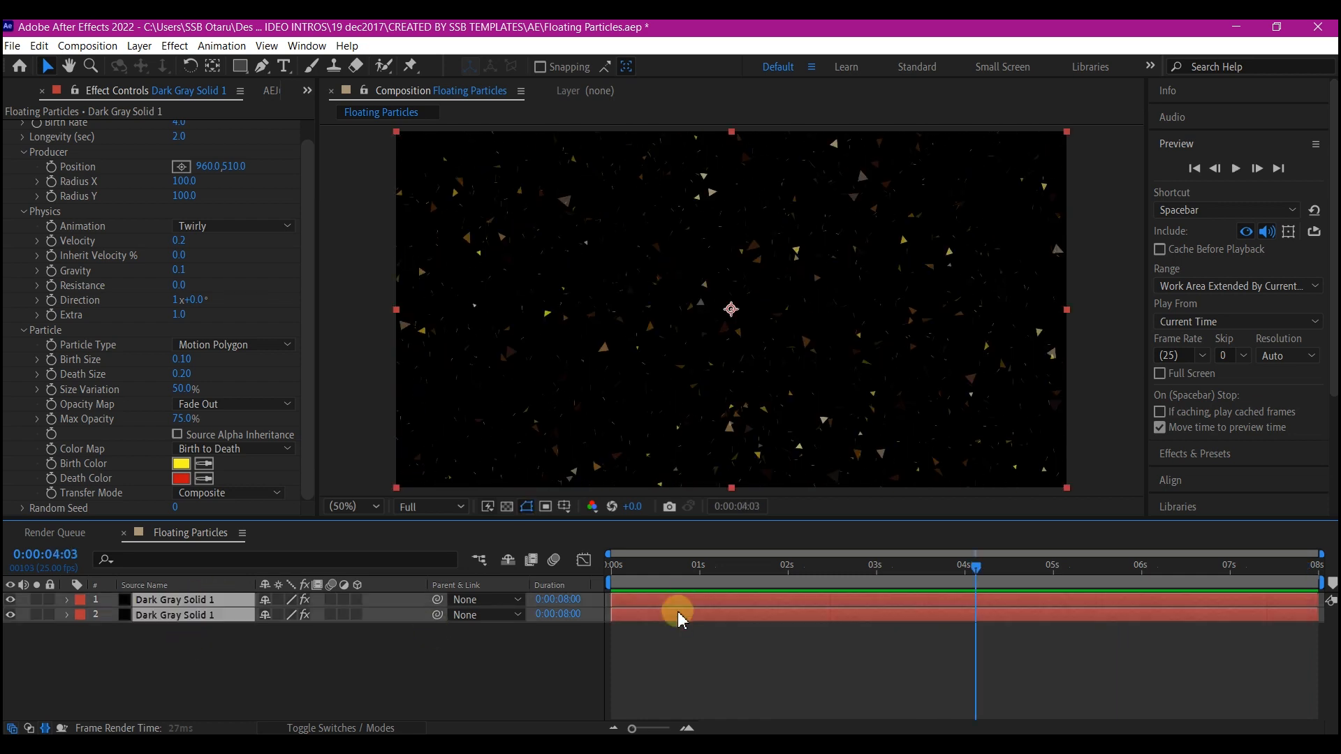
key(ctrl+shift+c)
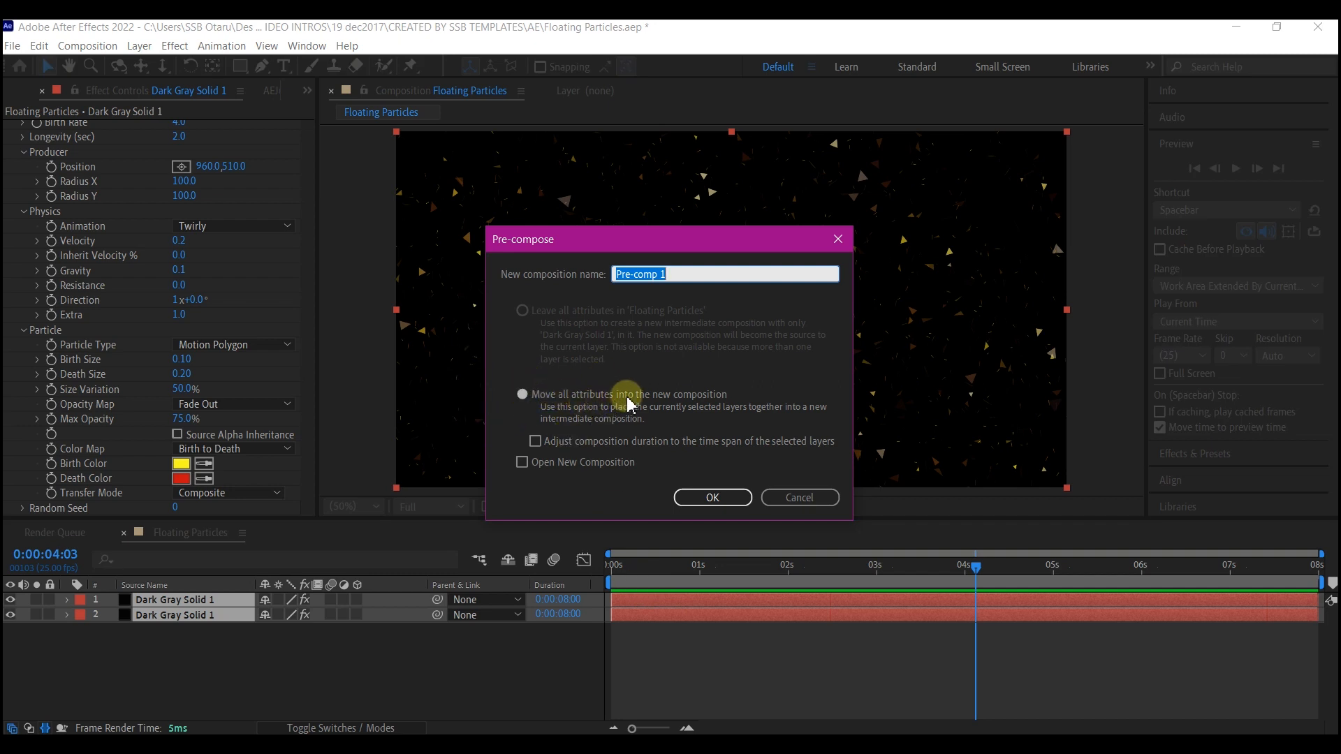
click(707, 496)
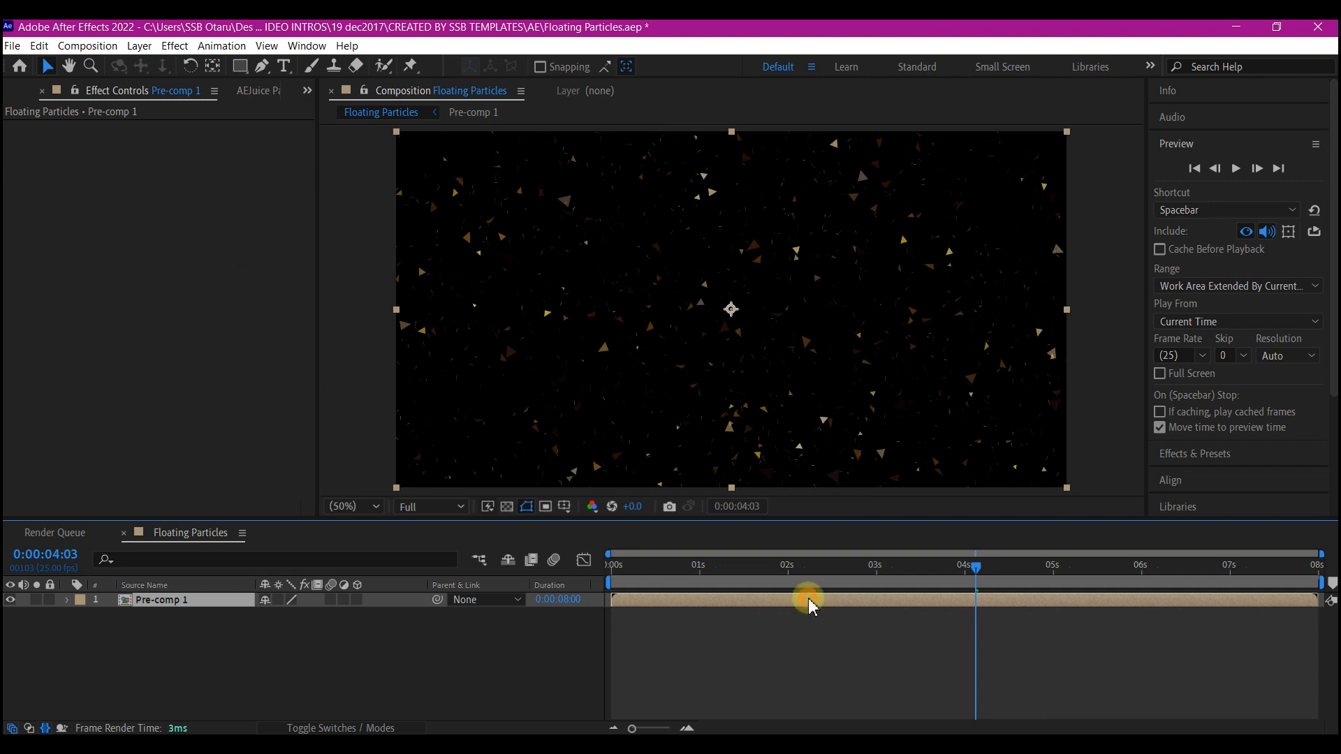
Step: Apply the Glow effect to the Pre-comp 1 layer
key(ctrl+space)
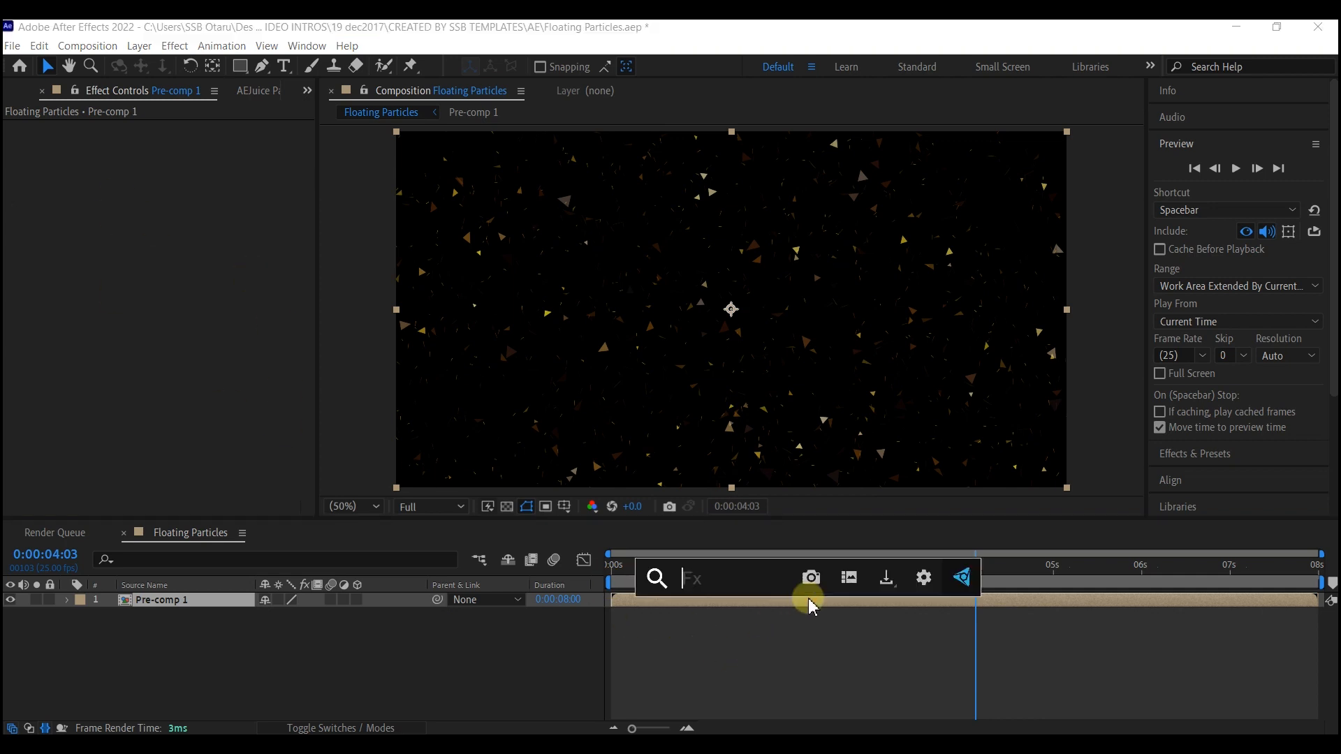
text(glow)
key(Return)
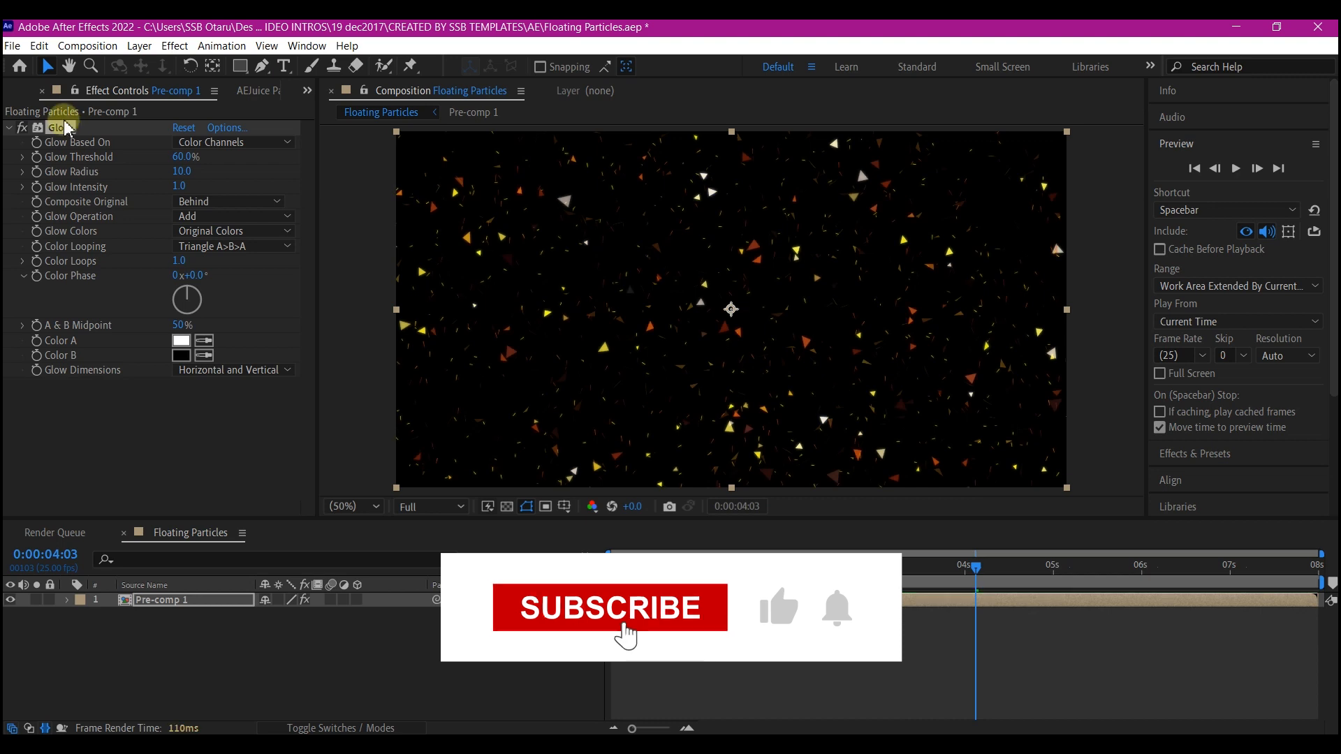
Step: Duplicate the Glow effect and set the copy's Glow Radius to 20 and Glow Intensity to 1.2
key(ctrl+d)
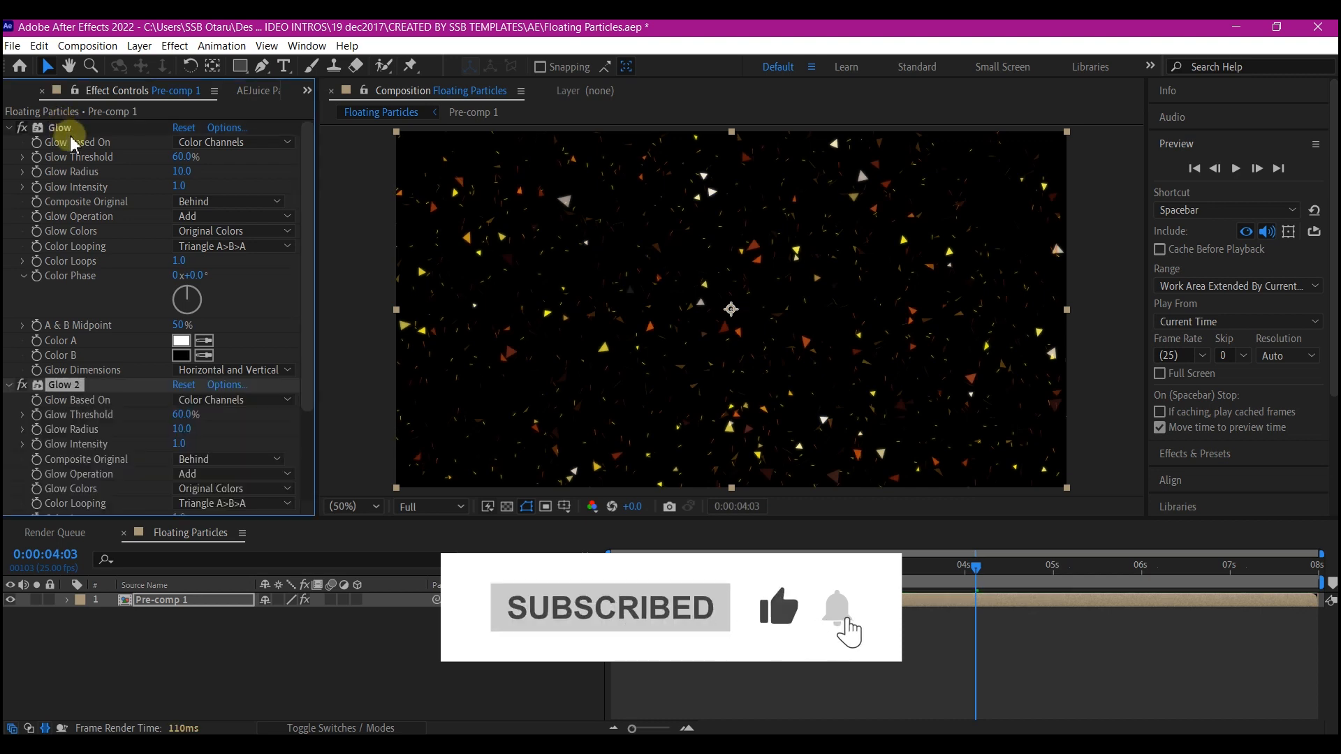
click(9, 127)
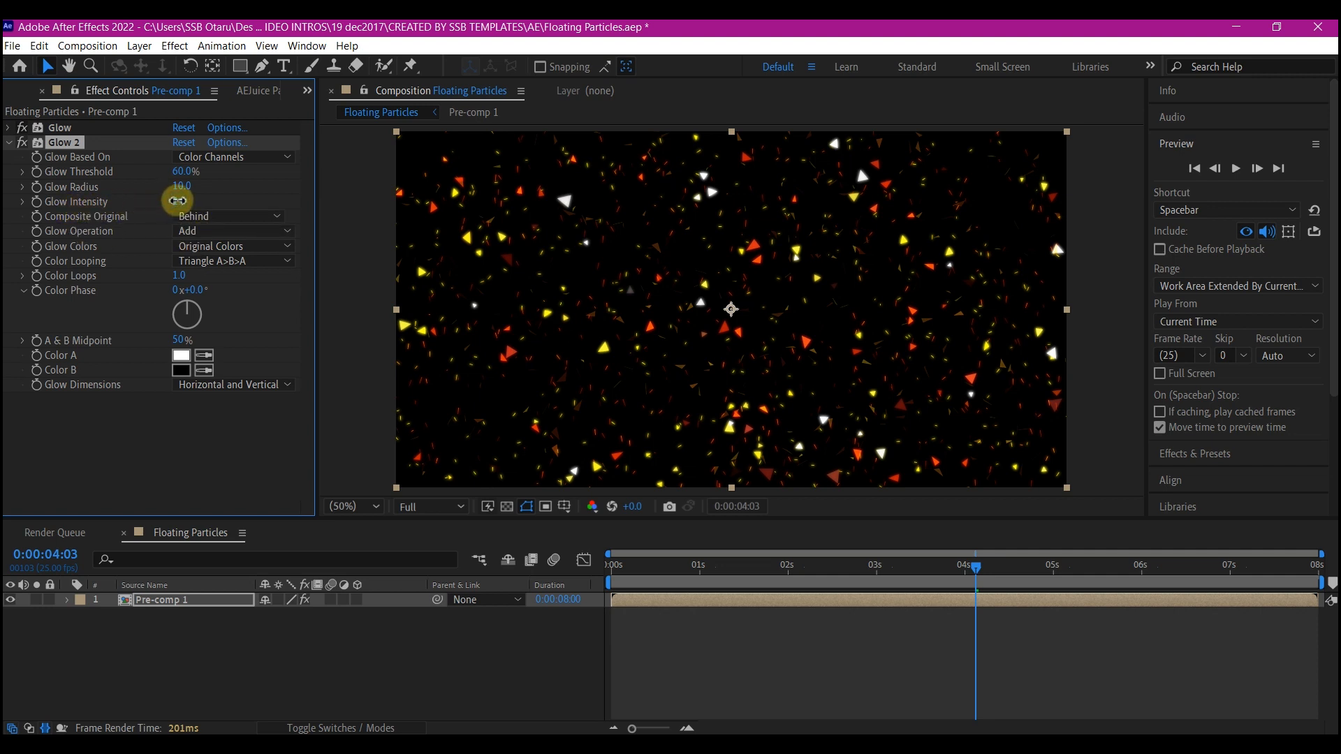
drag(186, 201, 187, 201)
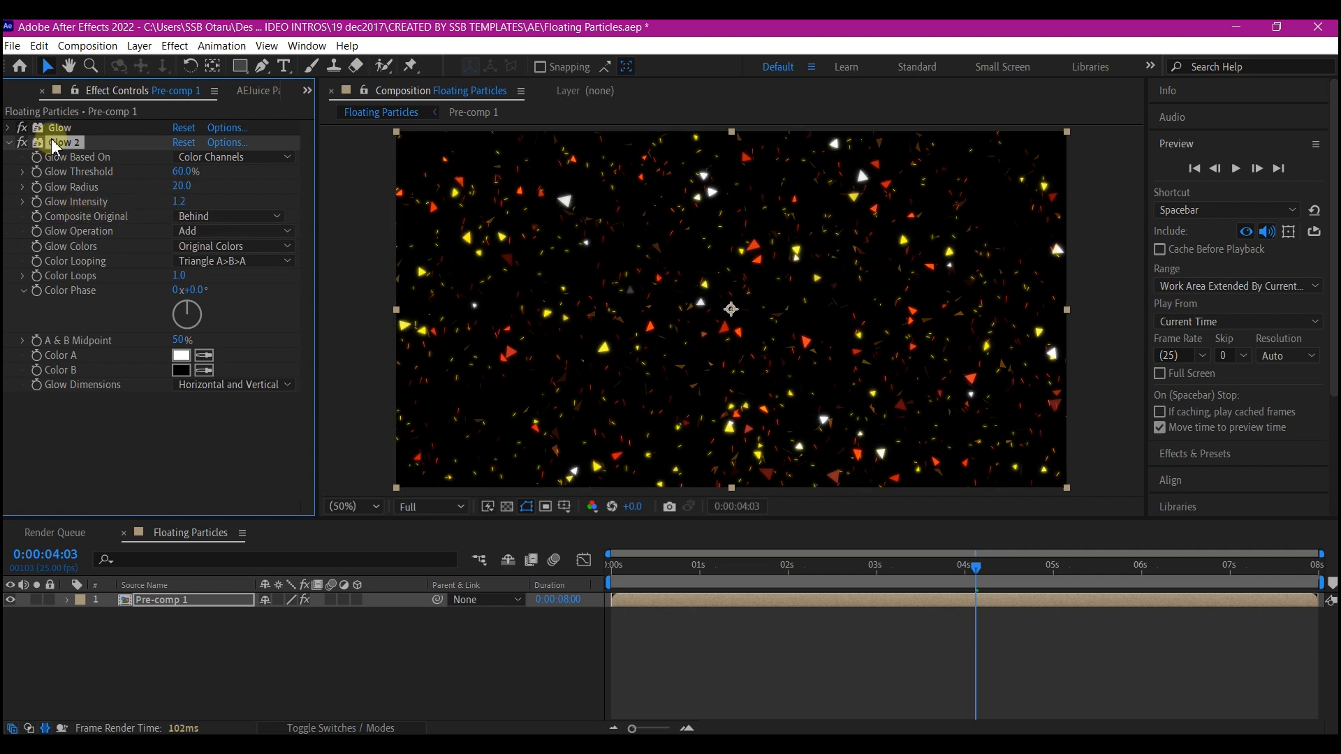
Step: Duplicate the second Glow with radius 72 and intensity 1.4 on the copy, and preview the animation from the start
key(ctrl+d)
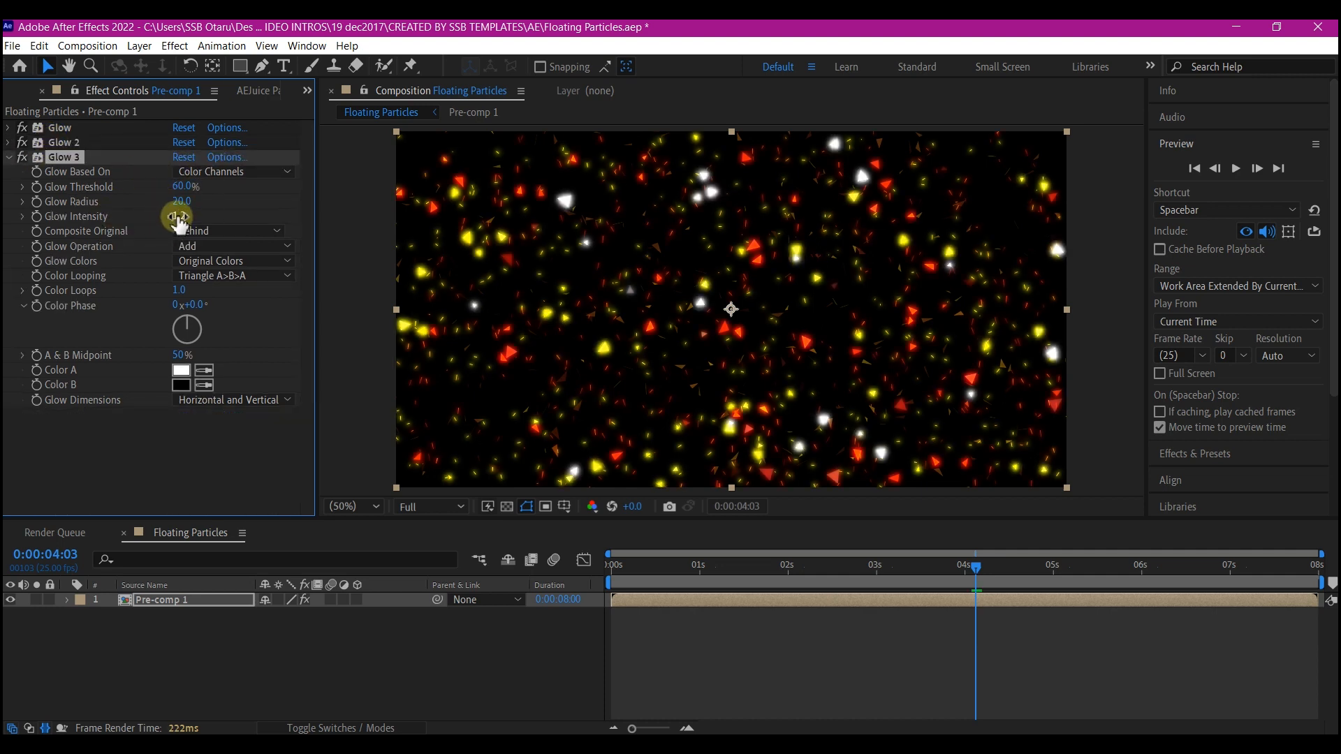
drag(183, 216, 209, 201)
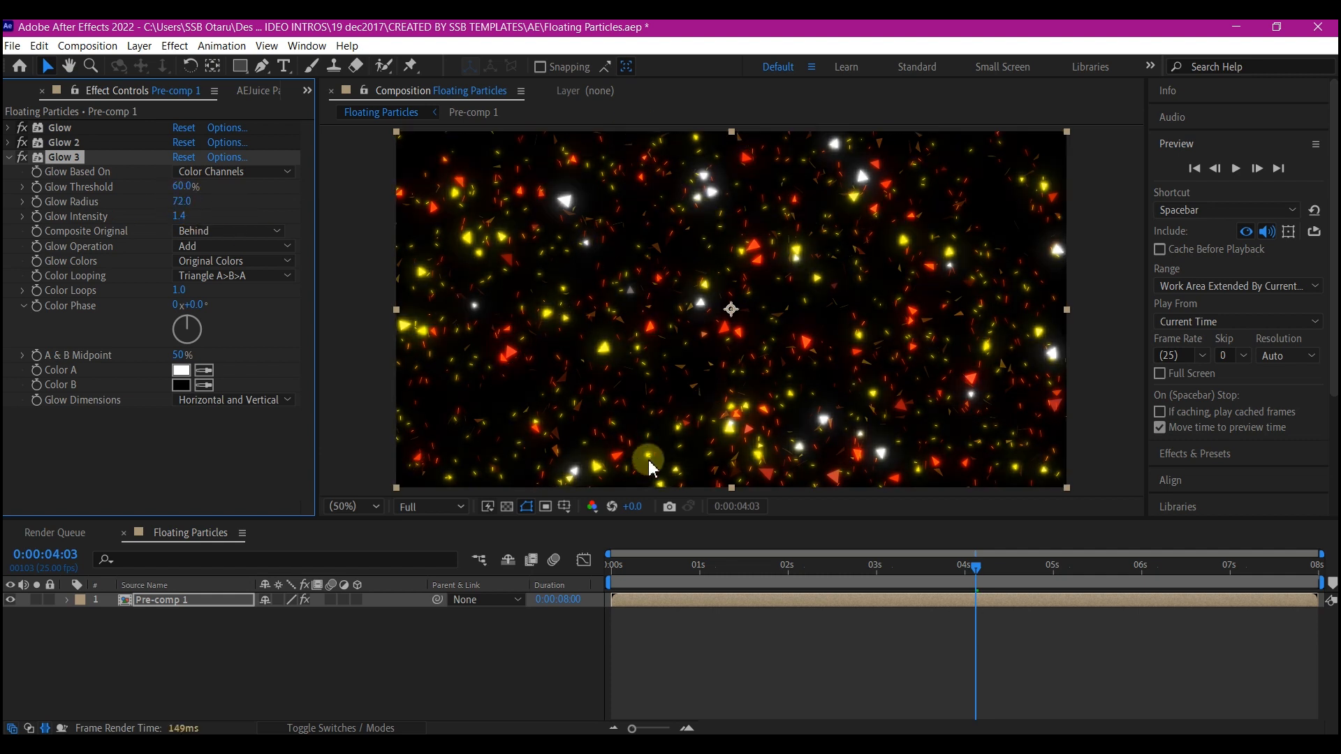
click(639, 568)
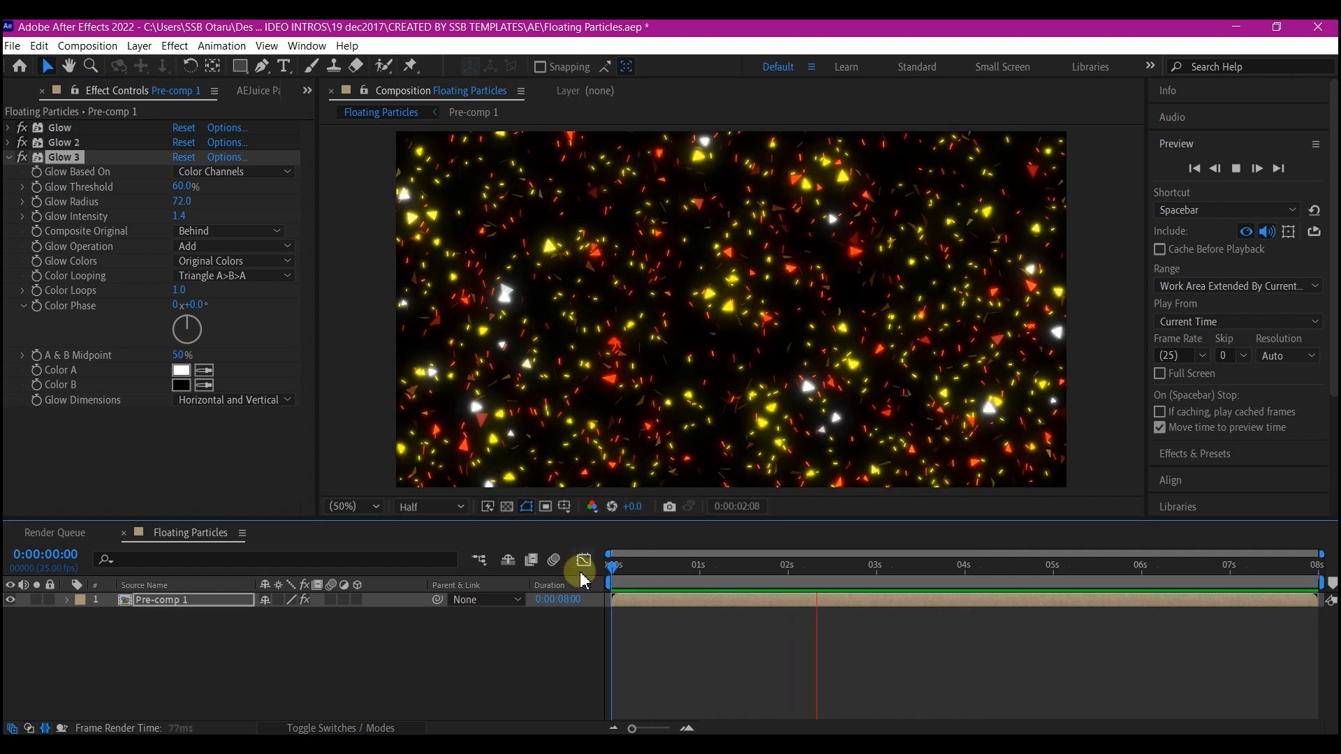